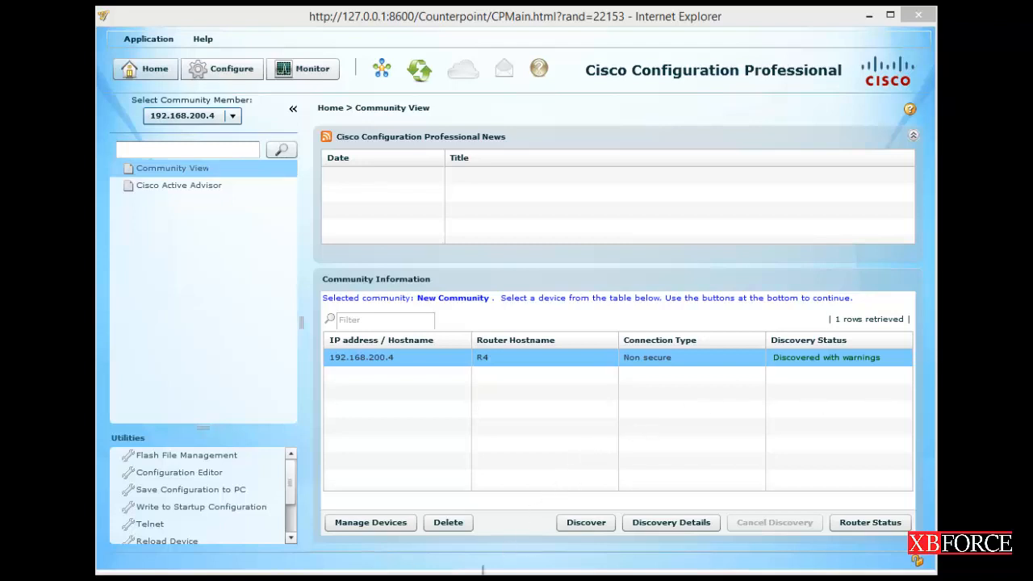
# - Switch to GNS3 to review the ipsec3 topology, and return to Cisco Configuration Professional
pyautogui.click(420, 573)
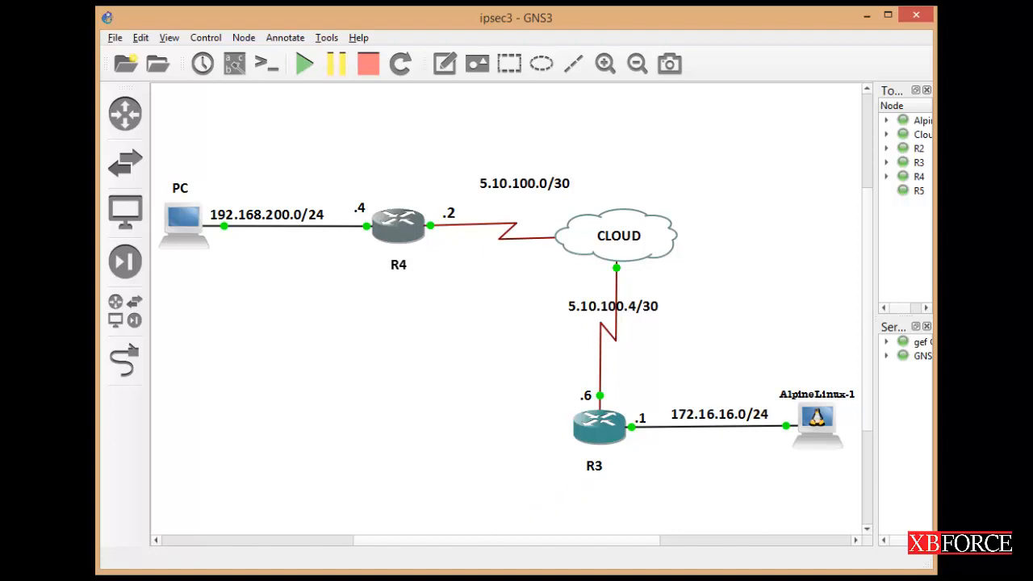
pyautogui.click(449, 578)
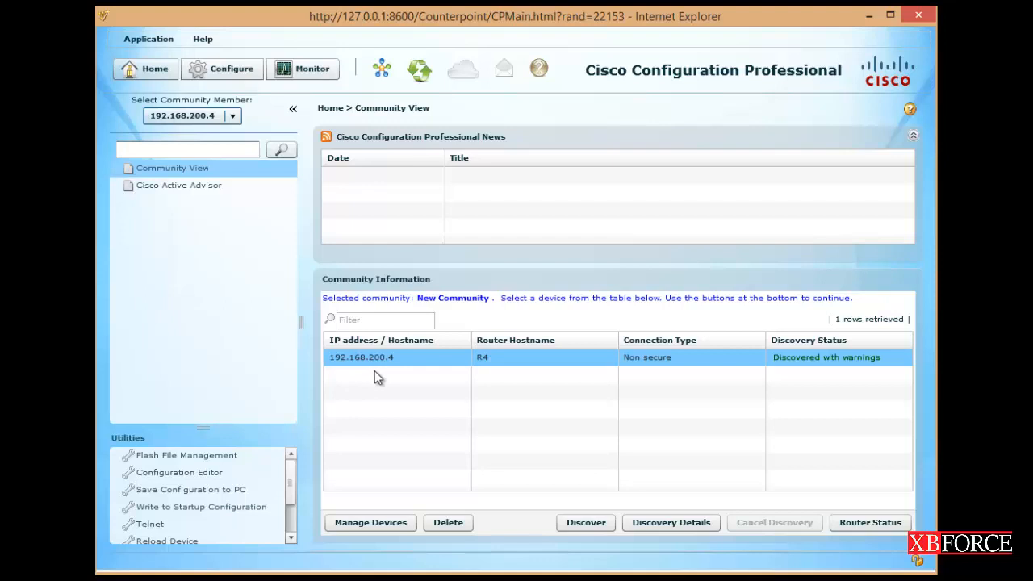
# - Open the Site-to-Site VPN security configuration for 192.168.200.4 and launch the Create a Site to Site VPN task
pyautogui.click(225, 77)
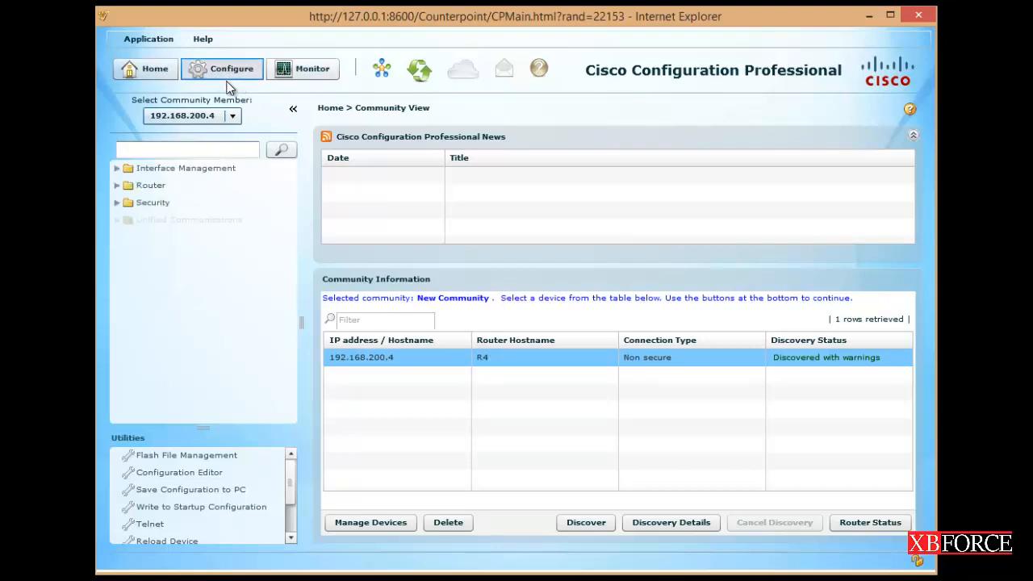
pyautogui.click(232, 204)
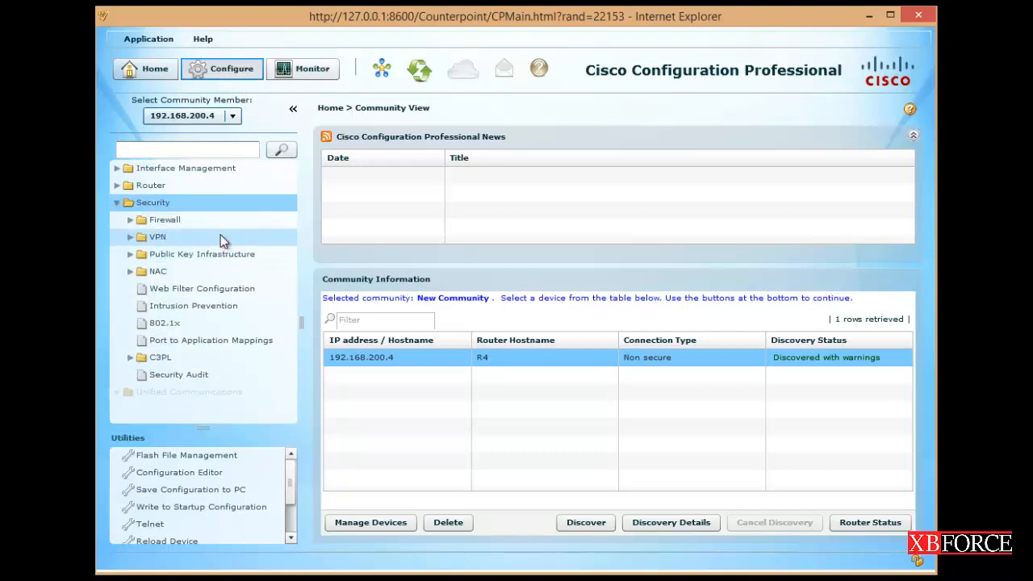
pyautogui.click(220, 236)
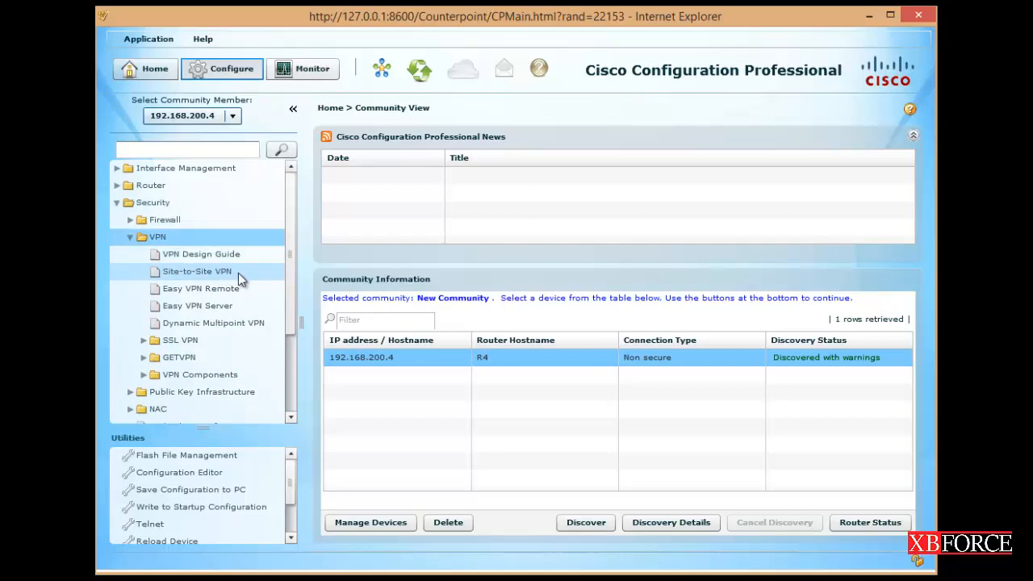
pyautogui.click(238, 272)
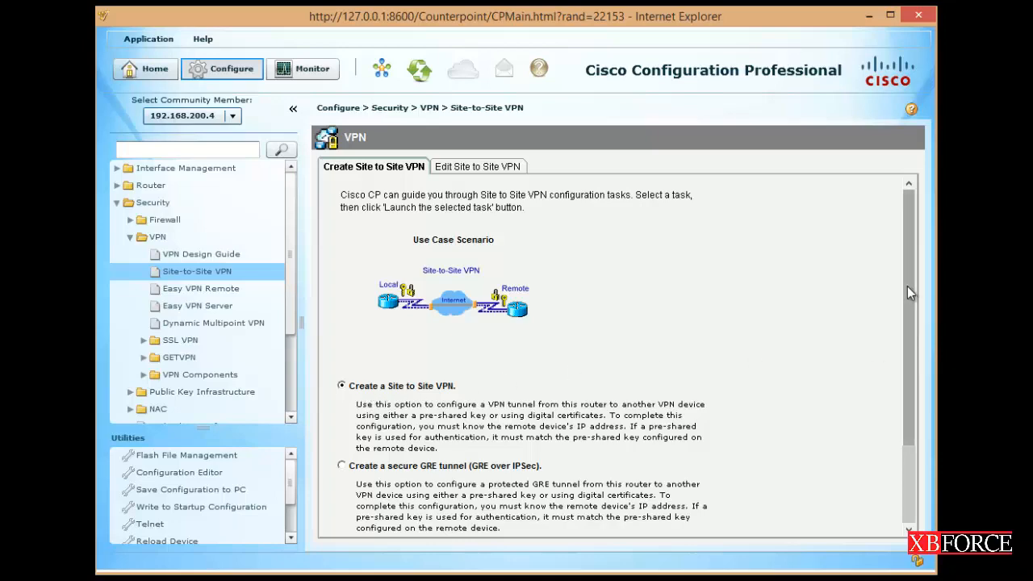
pyautogui.moveTo(907, 286); pyautogui.dragTo(903, 319)
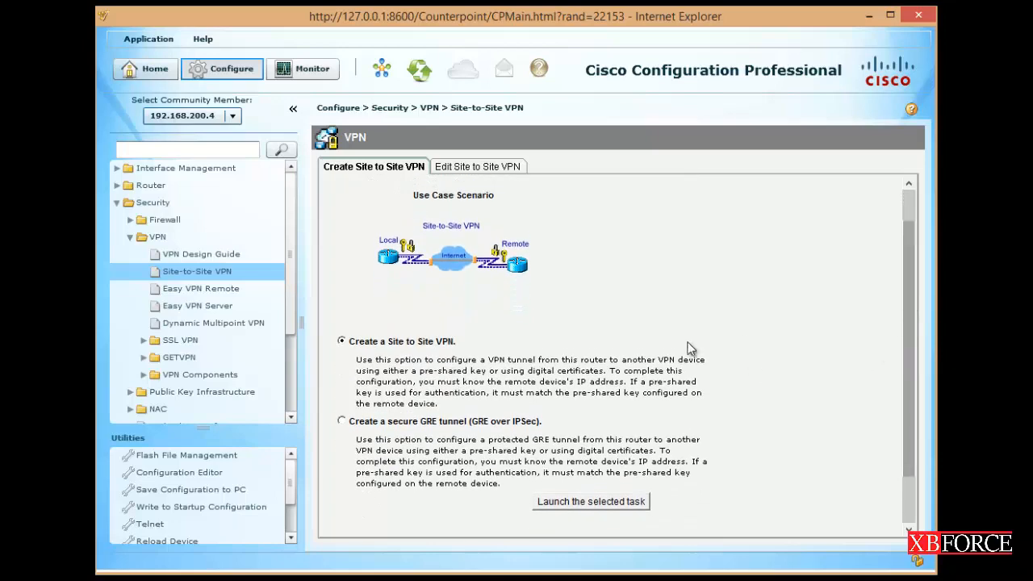
pyautogui.click(597, 508)
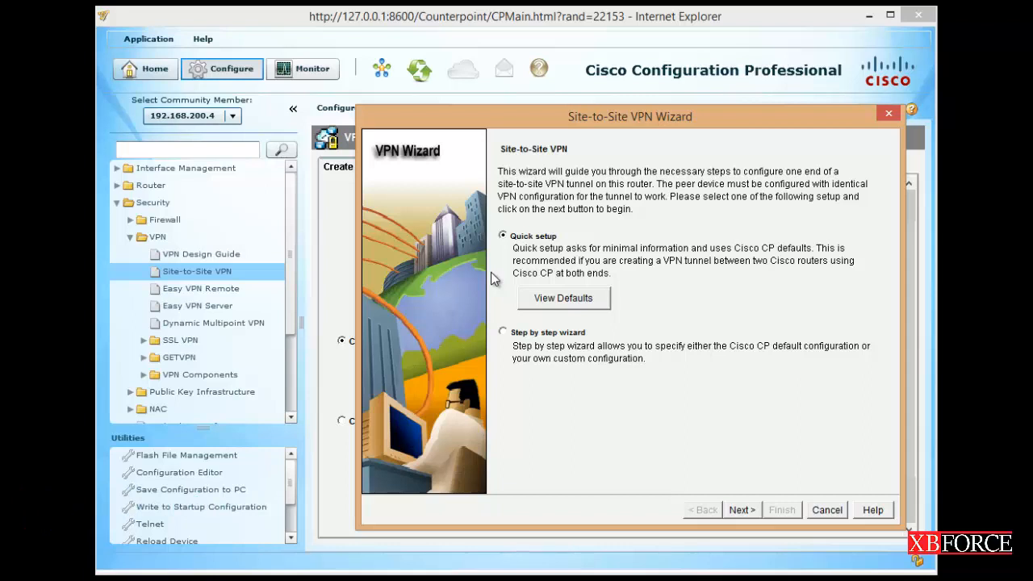
# - Examine the quick setup defaults for IKE policy encryption and transform set ESP encryption, and close them
pyautogui.click(565, 306)
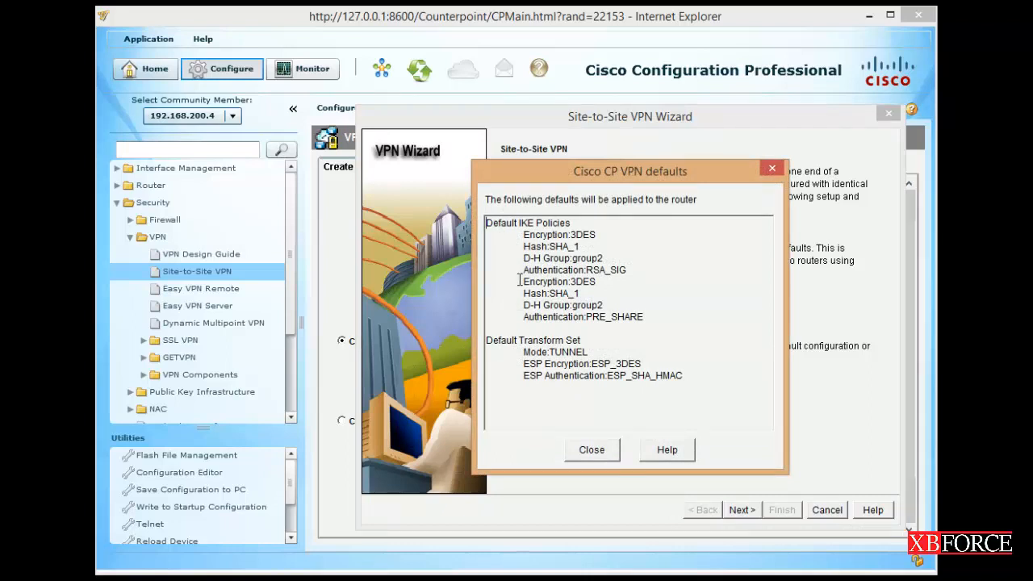
pyautogui.moveTo(522, 281); pyautogui.dragTo(598, 281)
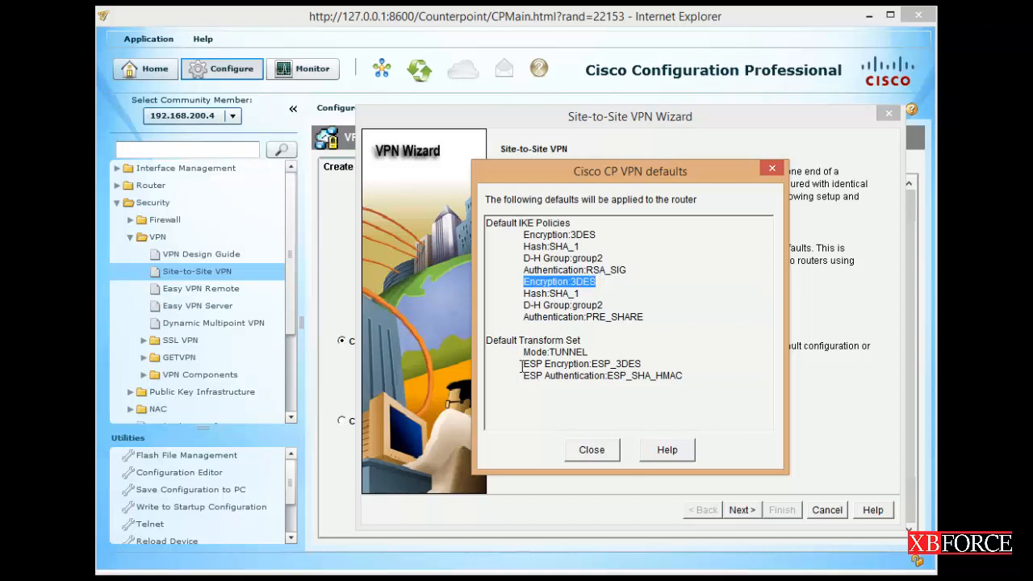
pyautogui.moveTo(521, 365); pyautogui.dragTo(644, 364)
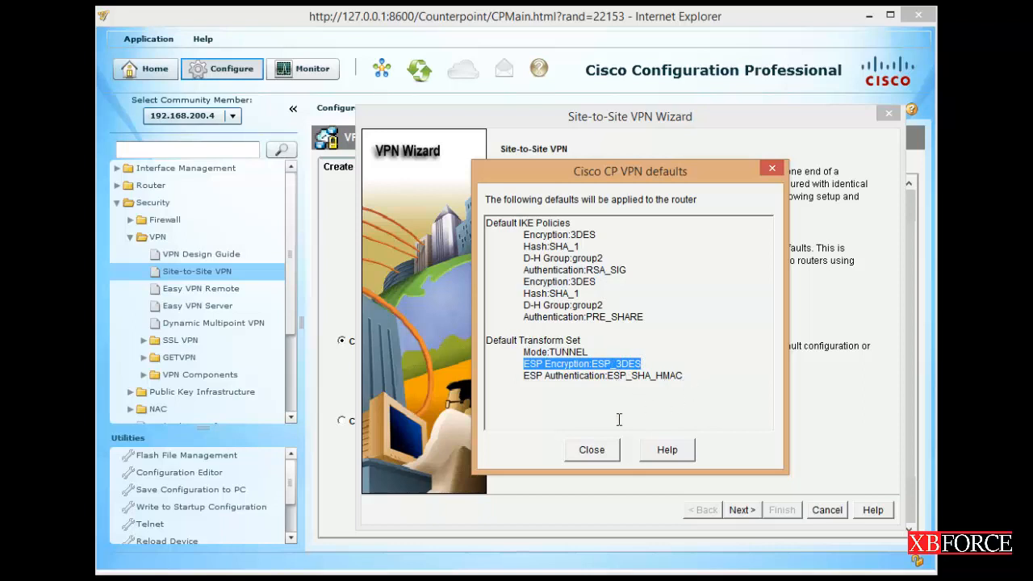
pyautogui.click(594, 450)
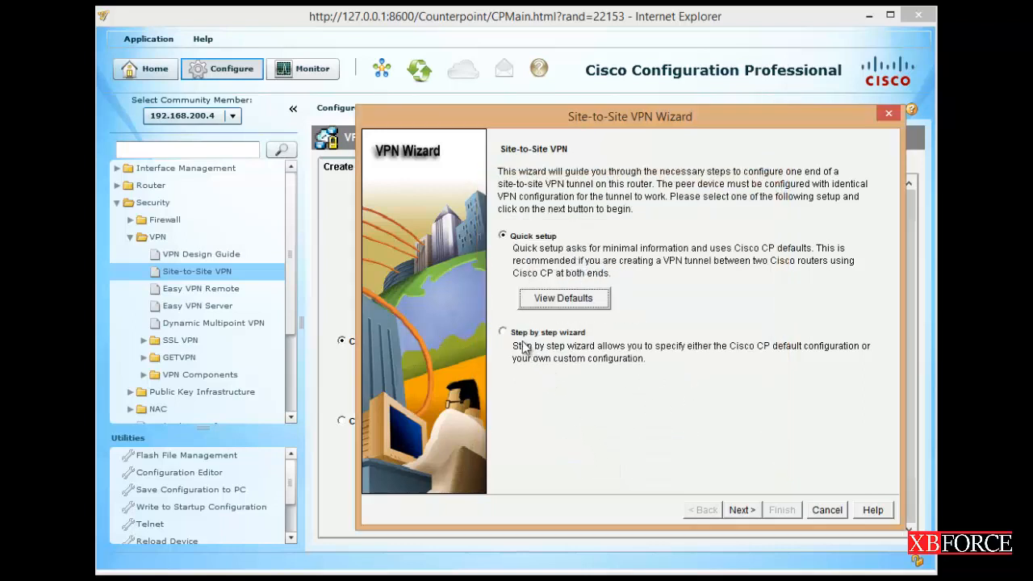
# - Continue with the step by step wizard and select Serial0/0 as the interface for the VPN connection
pyautogui.click(504, 333)
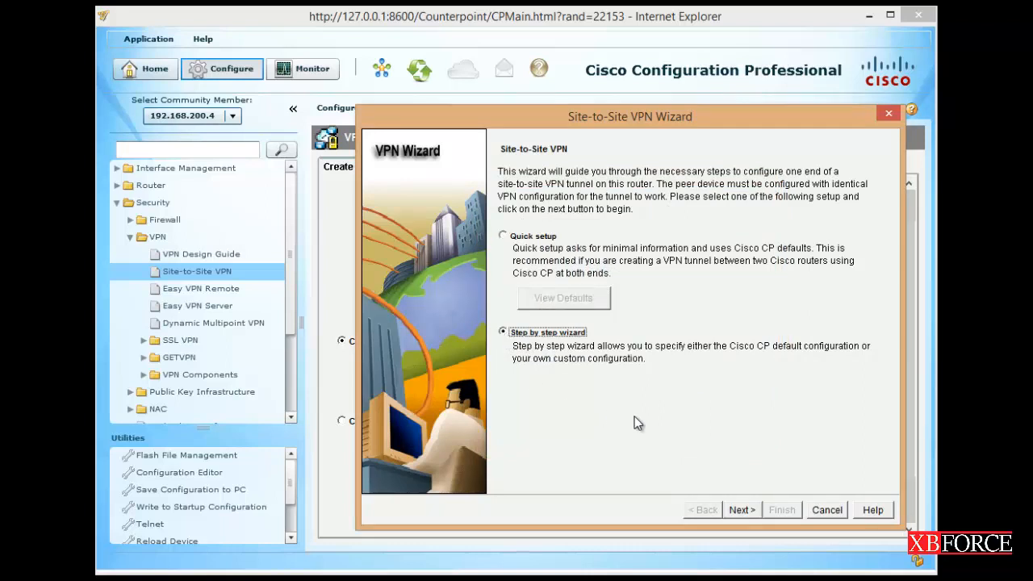
pyautogui.click(742, 512)
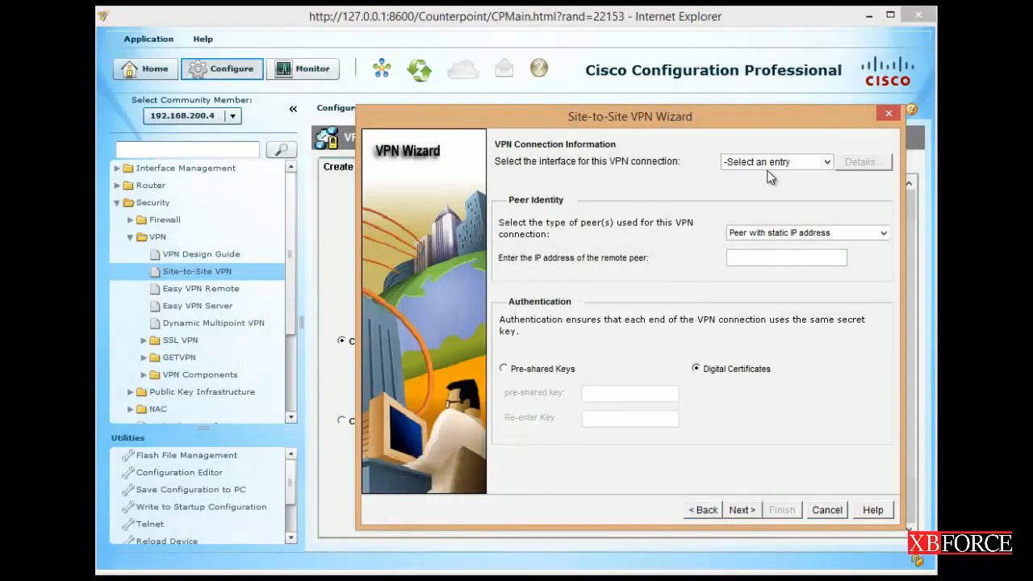
pyautogui.click(776, 162)
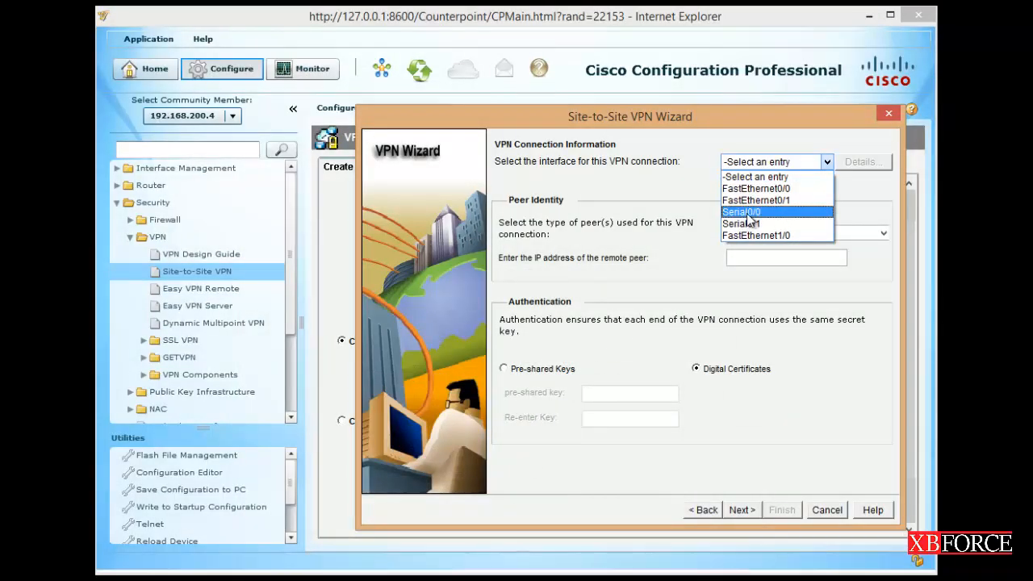
pyautogui.click(770, 213)
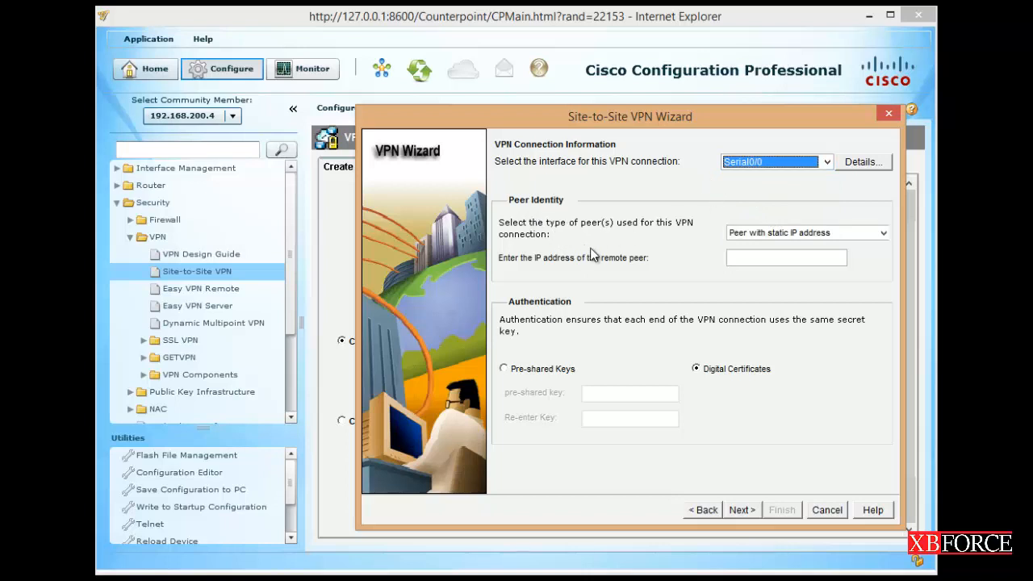
# - Switch the peer type to Peer(s) with dynamic IP address, and restore Peer with static IP address
pyautogui.click(754, 234)
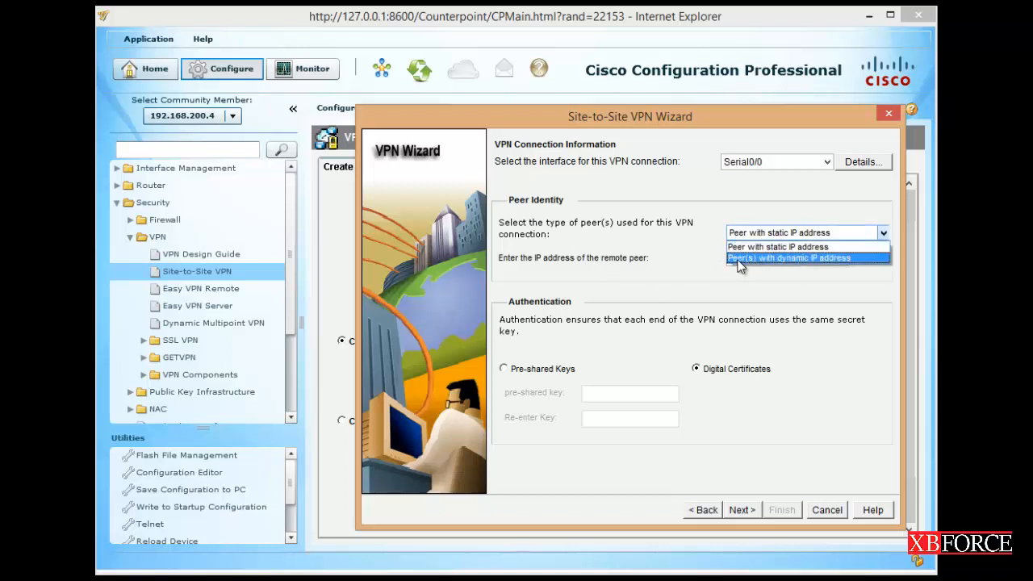
pyautogui.click(780, 258)
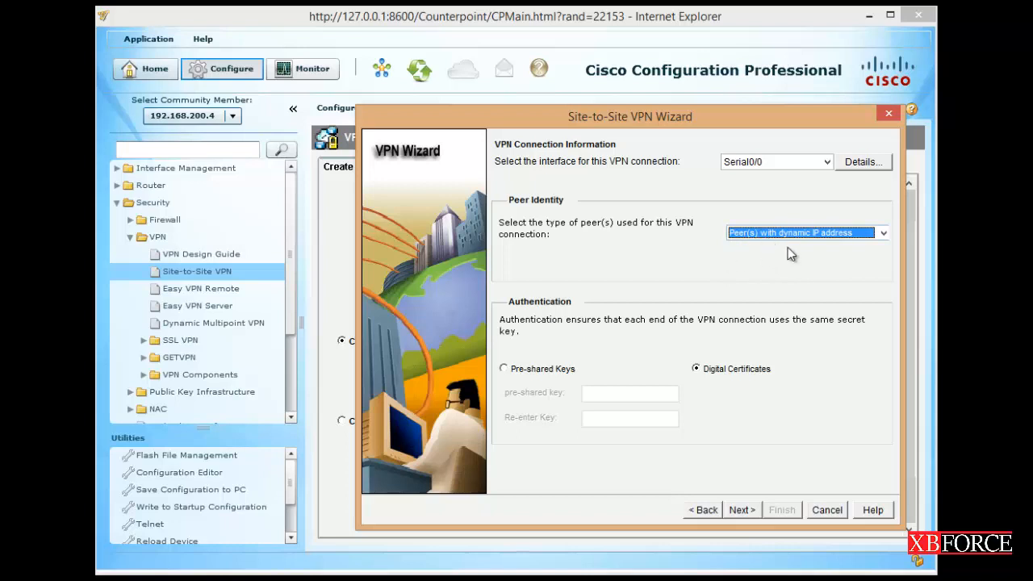
pyautogui.click(856, 233)
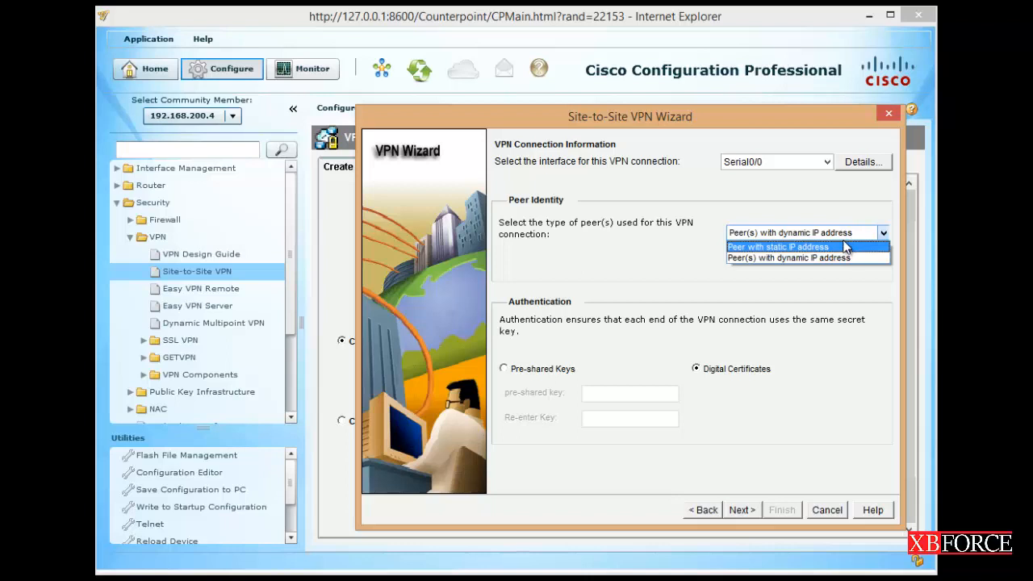
pyautogui.click(839, 248)
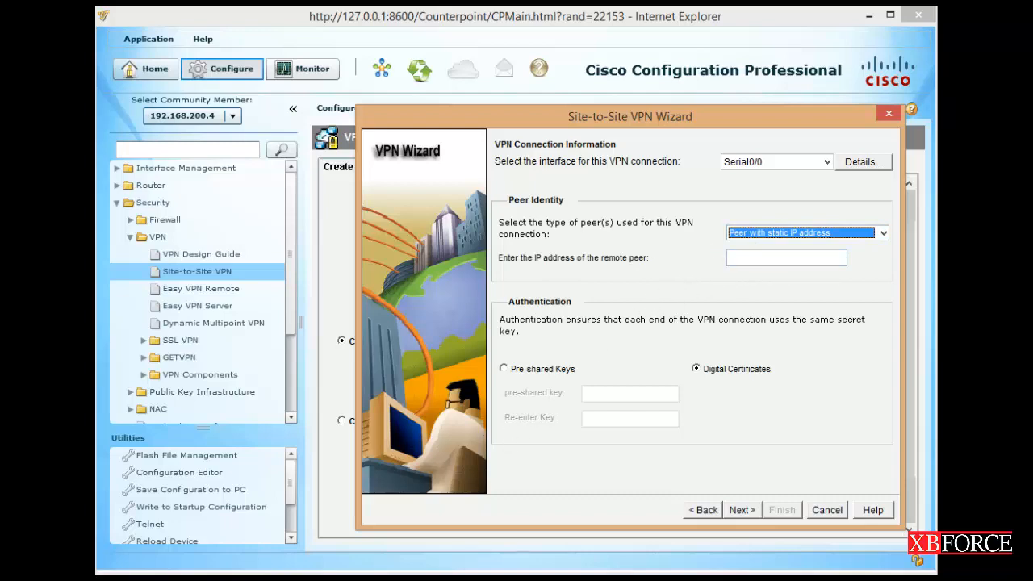
# - Set the IP address of the remote peer to 5.10.100.6
pyautogui.click(465, 578)
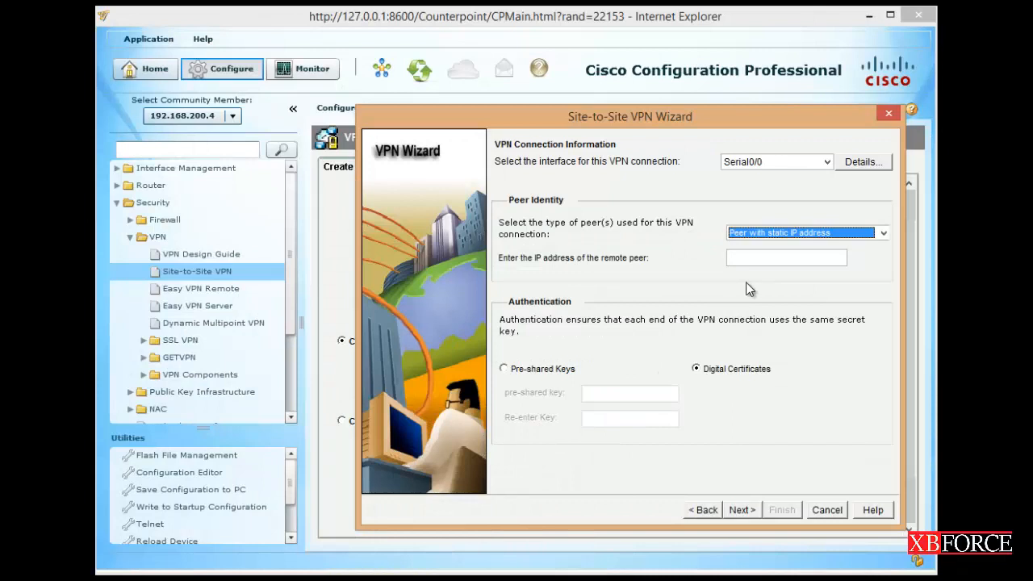
pyautogui.click(766, 256)
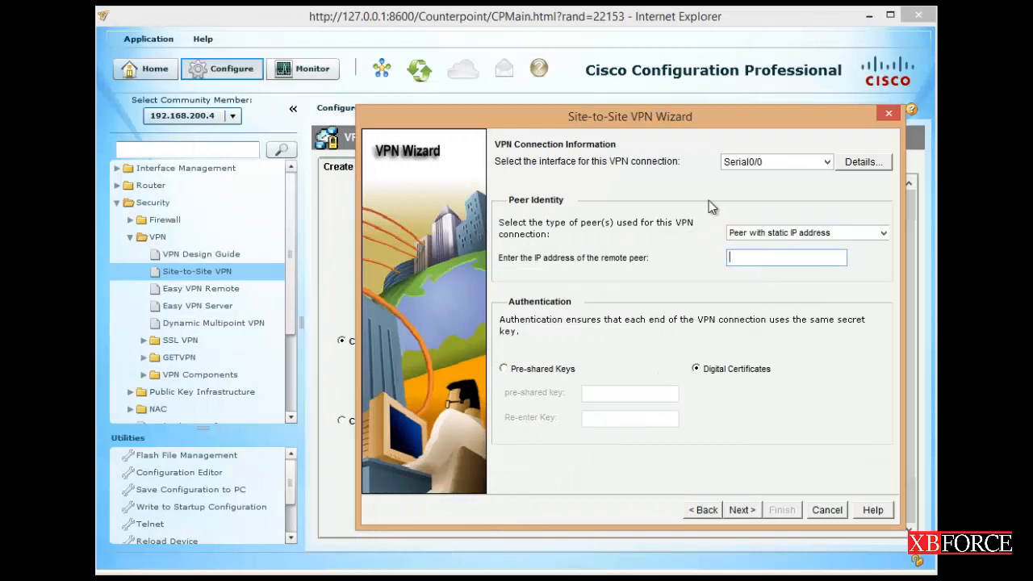
pyautogui.write('5.10.100.6')
# - Choose pre-shared key authentication, enter the pre-shared key in both key fields and proceed to the IKE proposals
pyautogui.click(516, 375)
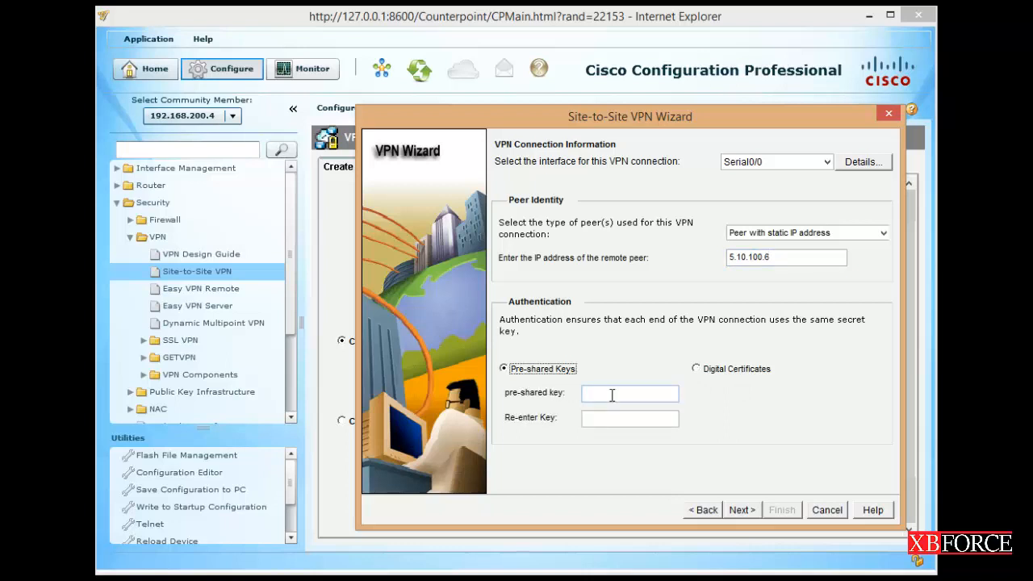
pyautogui.click(612, 395)
pyautogui.write('*')
pyautogui.press('Tab')
pyautogui.write('********')
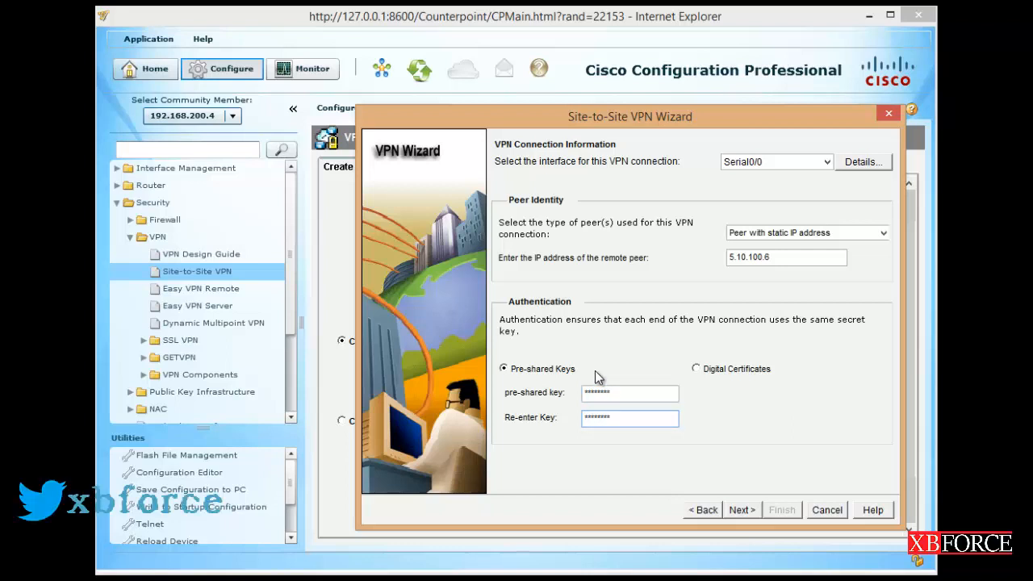
pyautogui.click(740, 509)
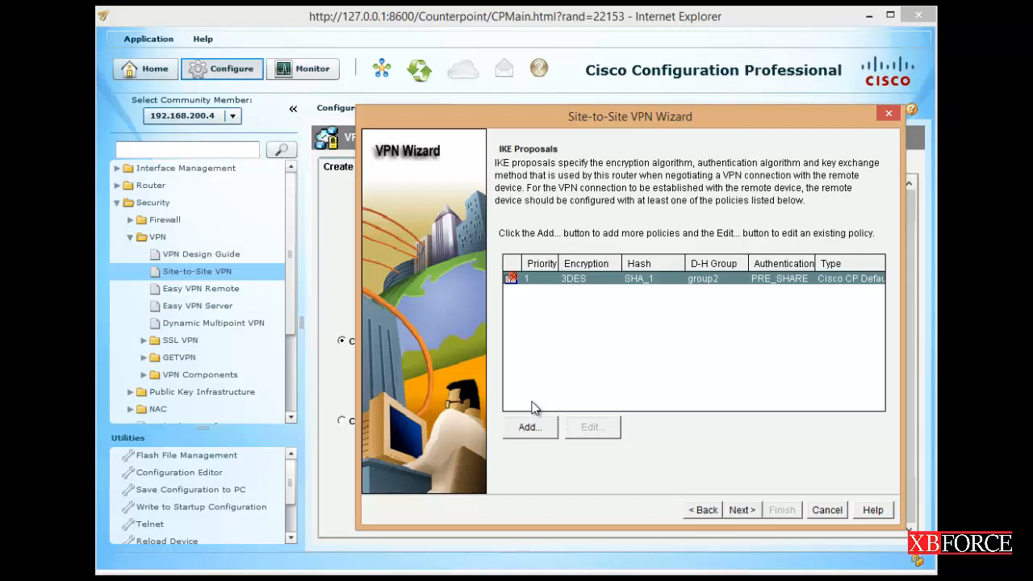
# - Start a new IKE policy with PRE_SHARE authentication and AES_256 encryption
pyautogui.click(530, 427)
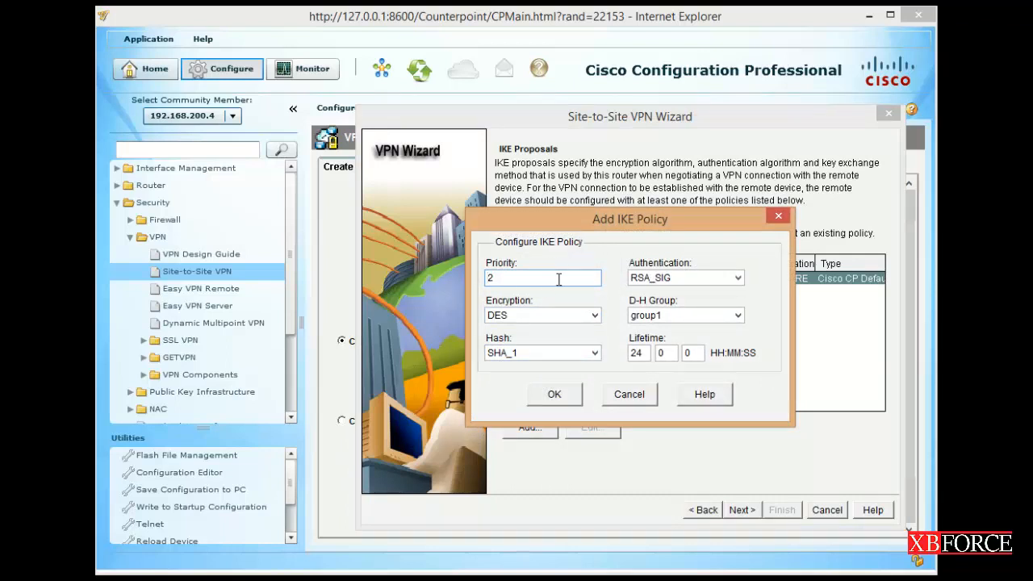
pyautogui.click(712, 281)
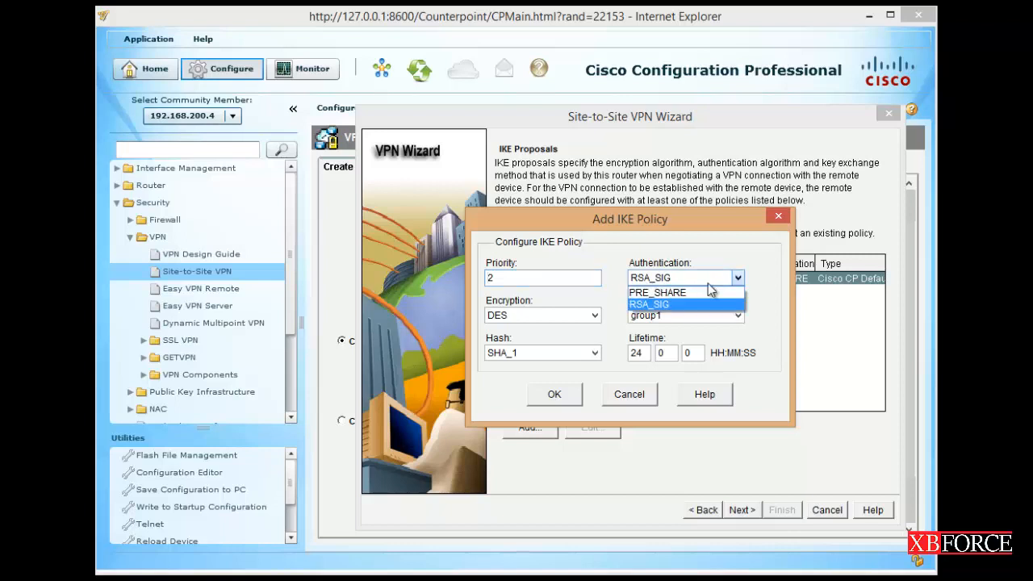
pyautogui.click(678, 292)
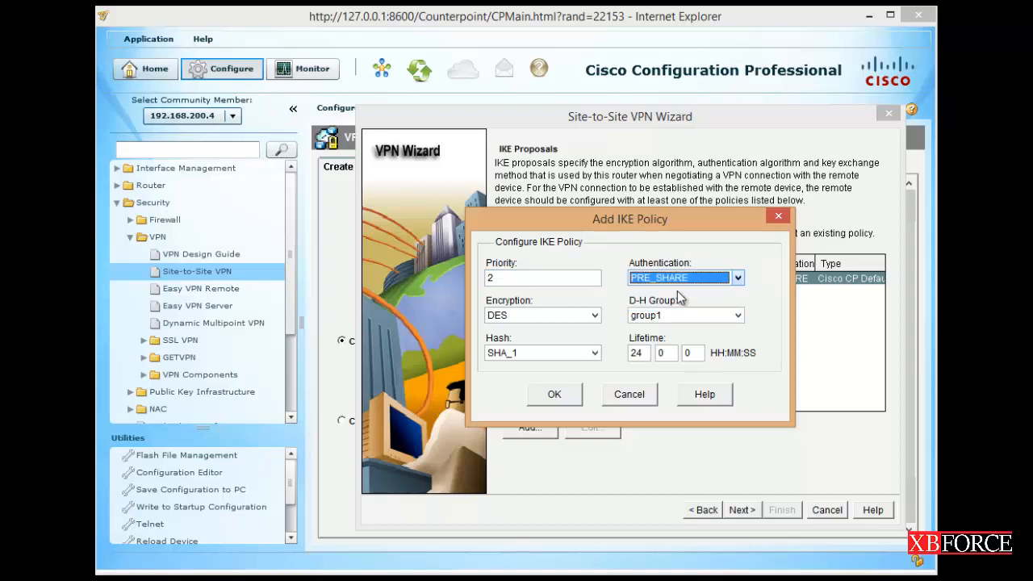
pyautogui.click(532, 314)
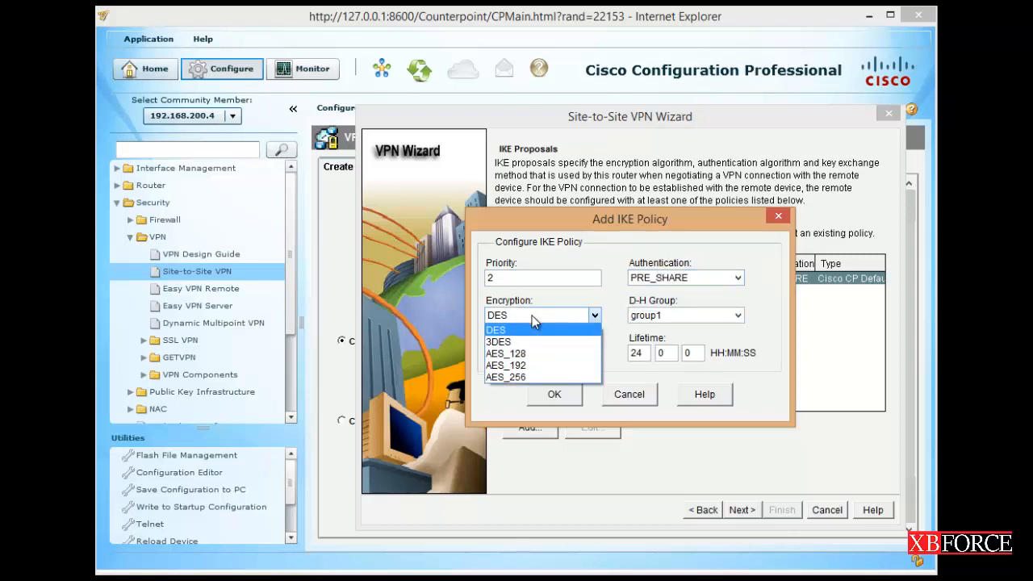
pyautogui.click(541, 377)
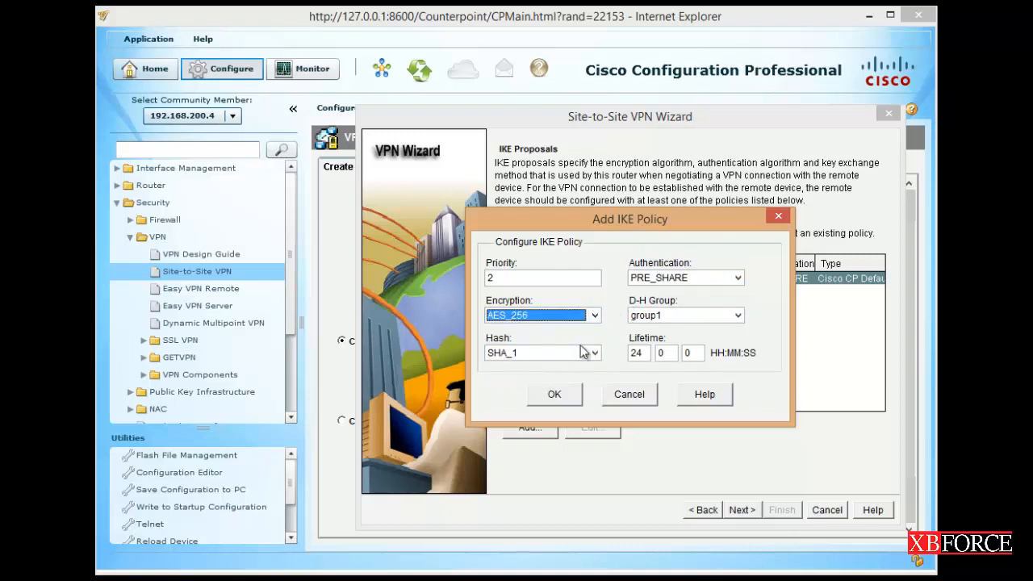
# - Set the new IKE policy to D-H group5, SHA_1 hash and a lifetime of 8 hours, and add it
pyautogui.click(675, 320)
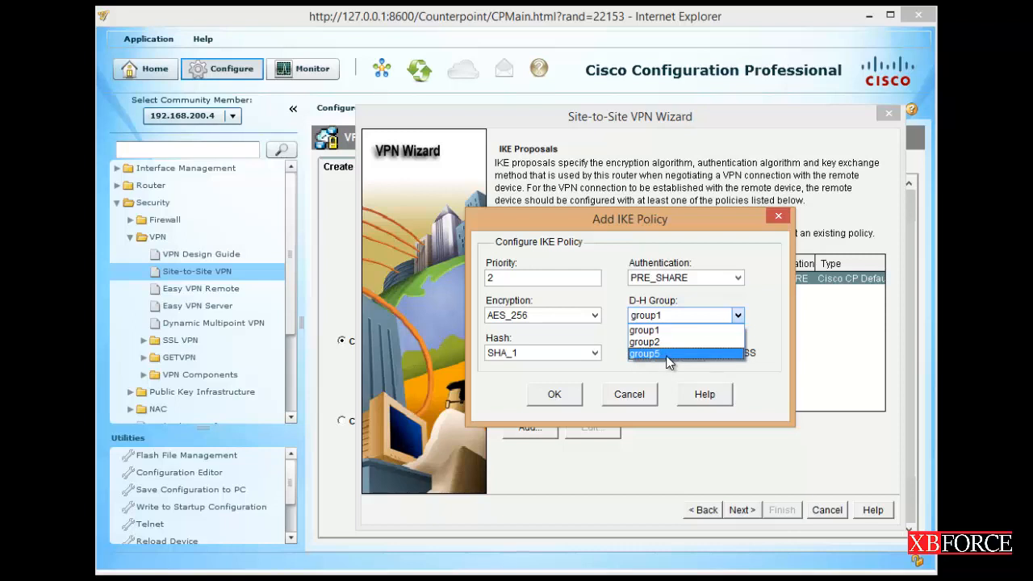
pyautogui.press('Return')
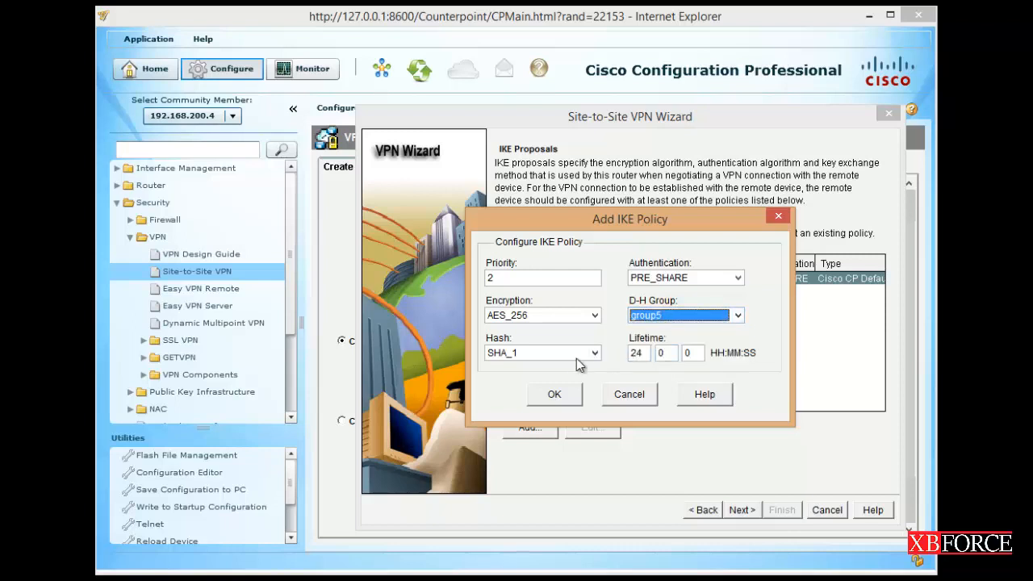
pyautogui.click(537, 356)
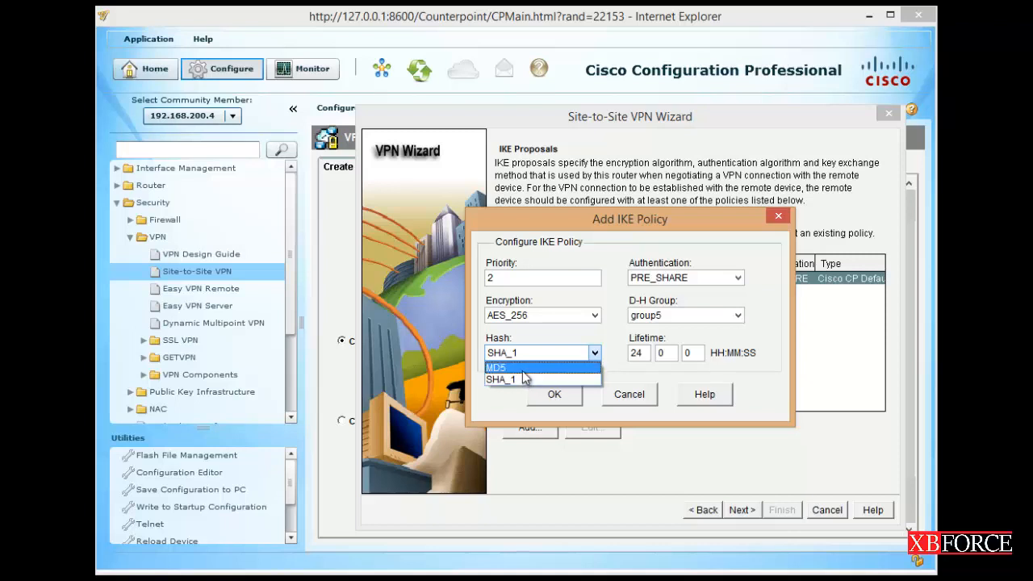
pyautogui.click(525, 379)
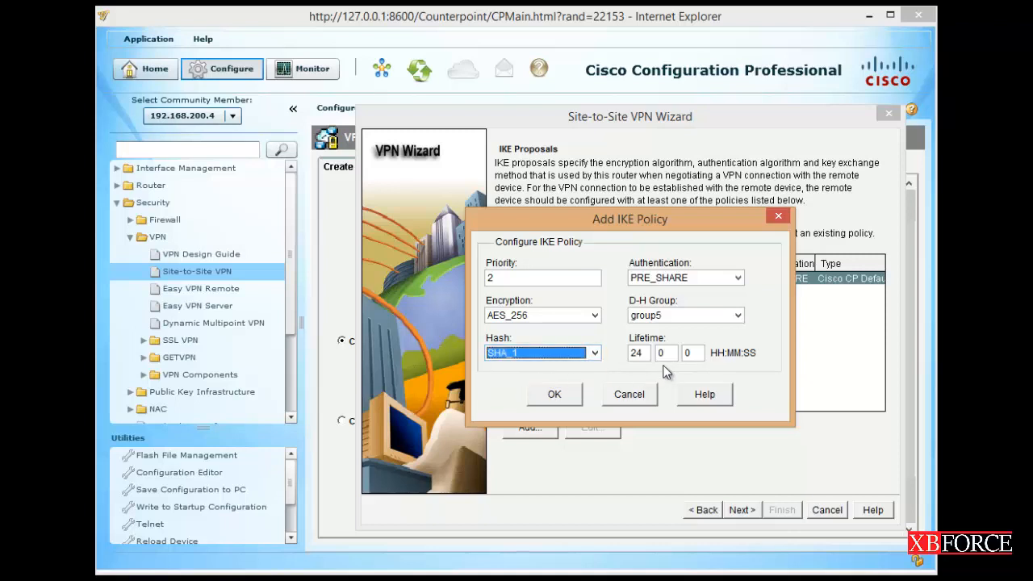
pyautogui.doubleClick(643, 358)
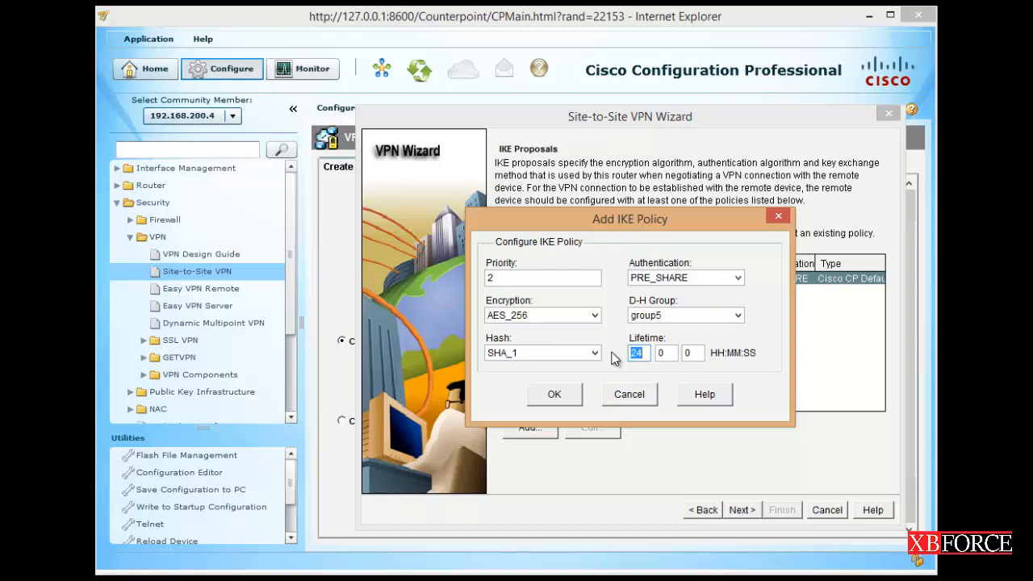
pyautogui.write('8')
pyautogui.click(566, 399)
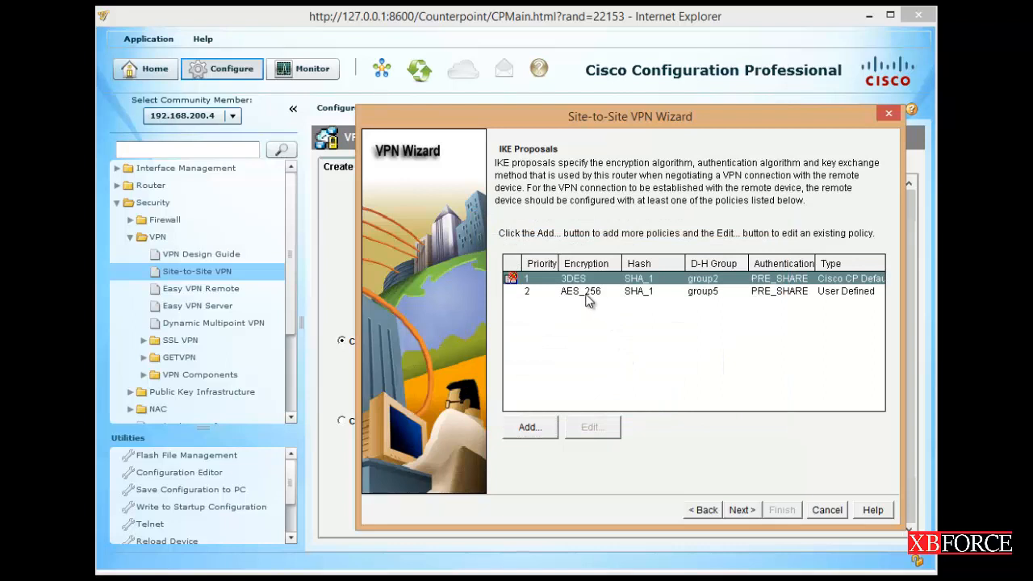
# - Proceed with the AES_256 IKE policy selected, and start a new transform set named transIPSECset
pyautogui.click(588, 292)
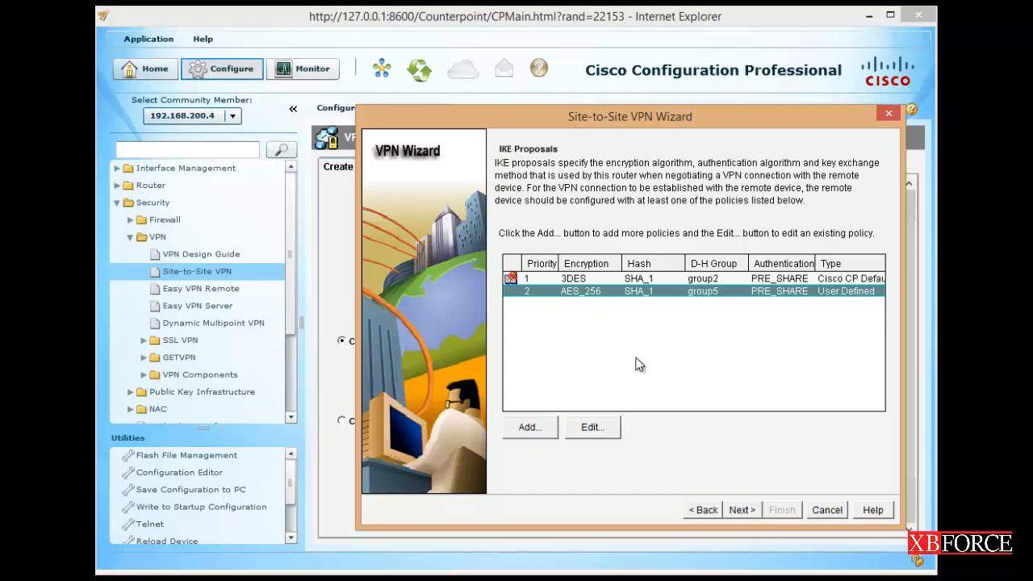
pyautogui.click(740, 510)
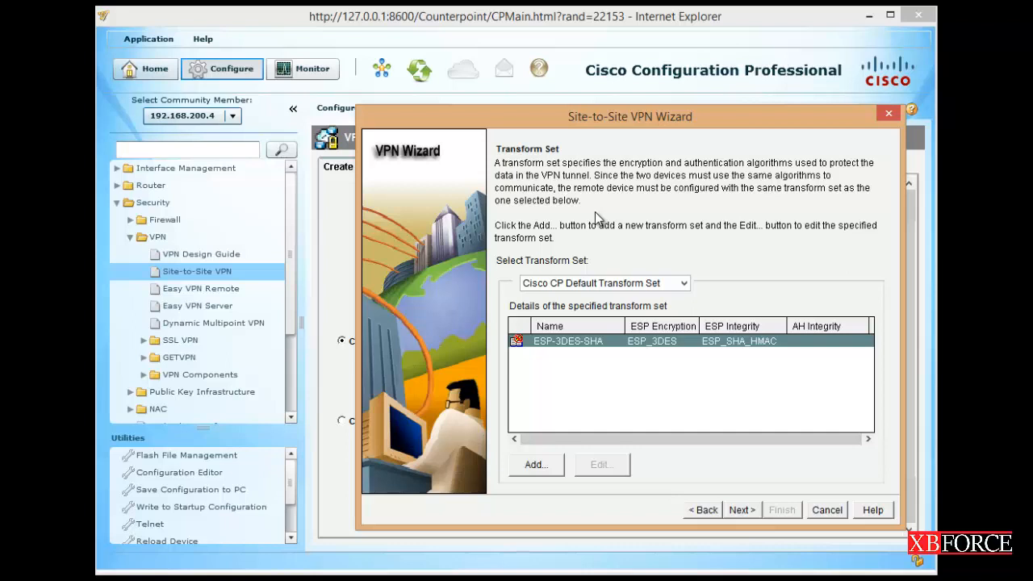
pyautogui.click(536, 468)
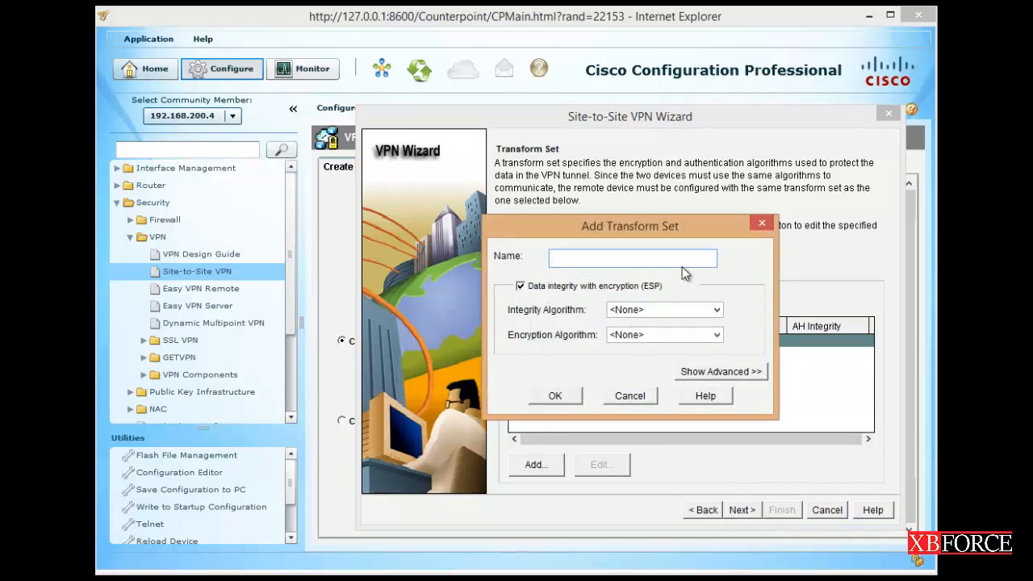
pyautogui.click(618, 259)
pyautogui.write('TransIPSECset')
pyautogui.moveTo(550, 257); pyautogui.dragTo(556, 263)
pyautogui.write('t')
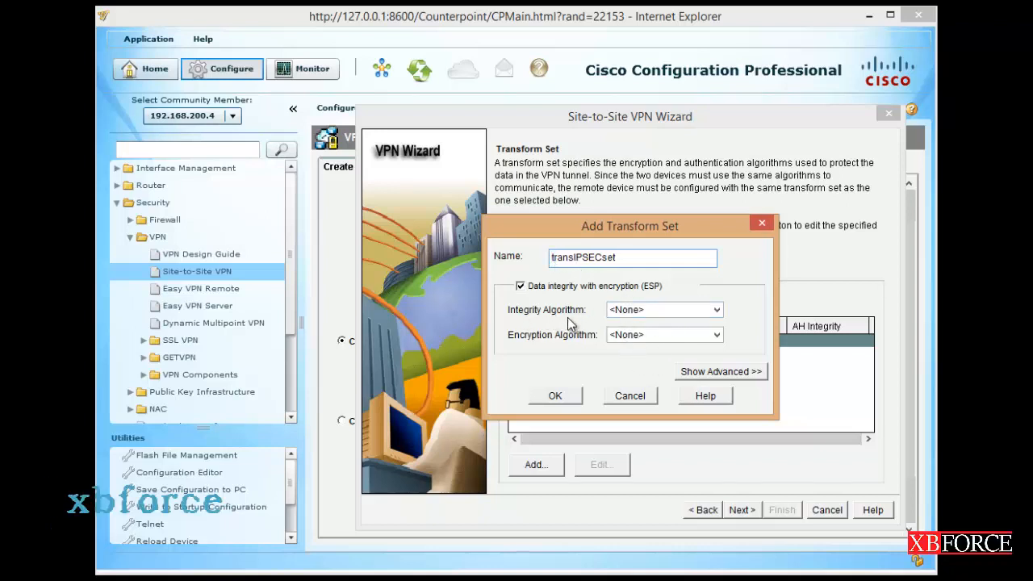
# - Set ESP_SHA_HMAC integrity and ESP_AES_256 encryption for the transform set, show its advanced options and add it in Tunnel mode
pyautogui.click(657, 312)
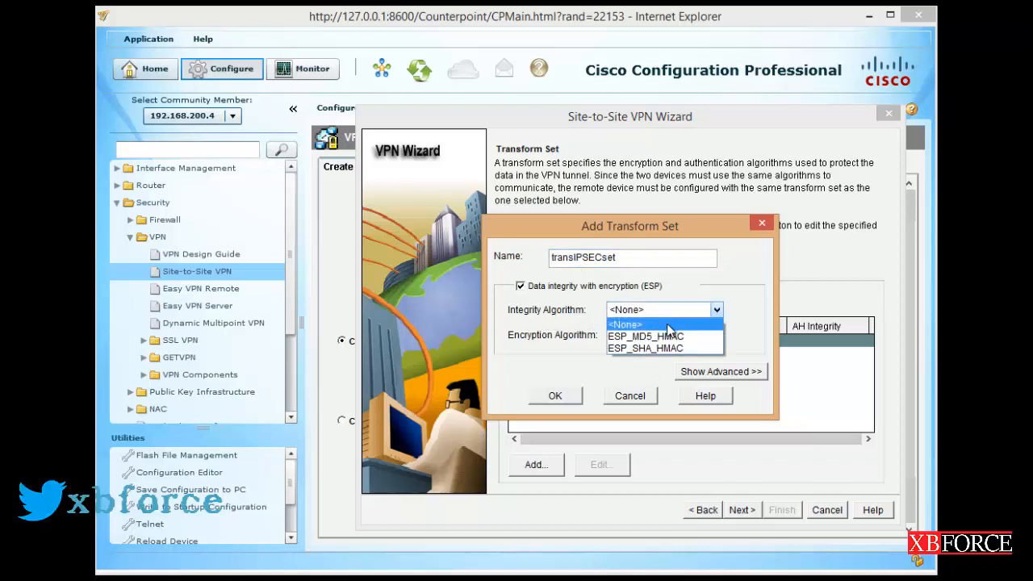
pyautogui.click(618, 349)
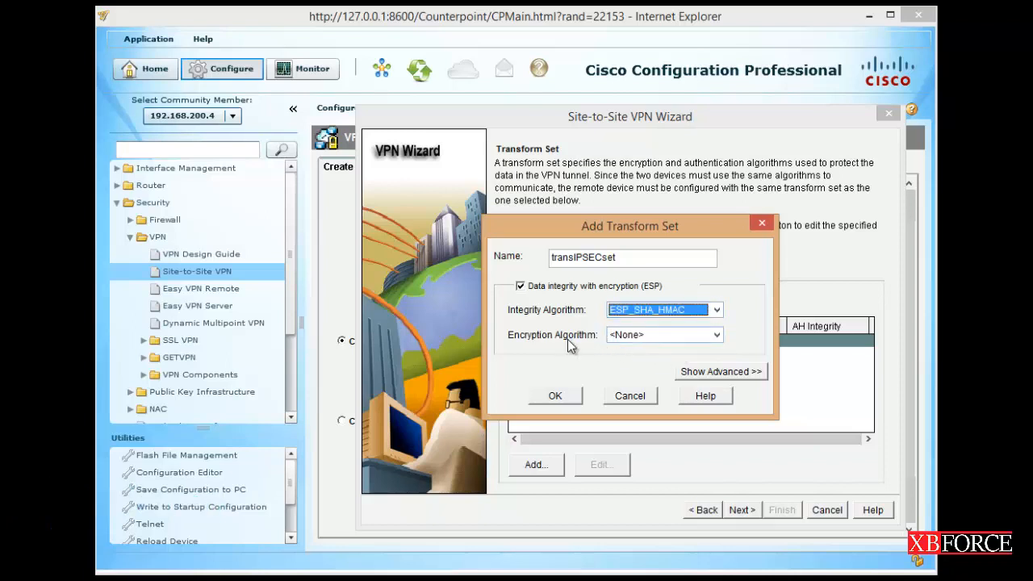
pyautogui.click(640, 337)
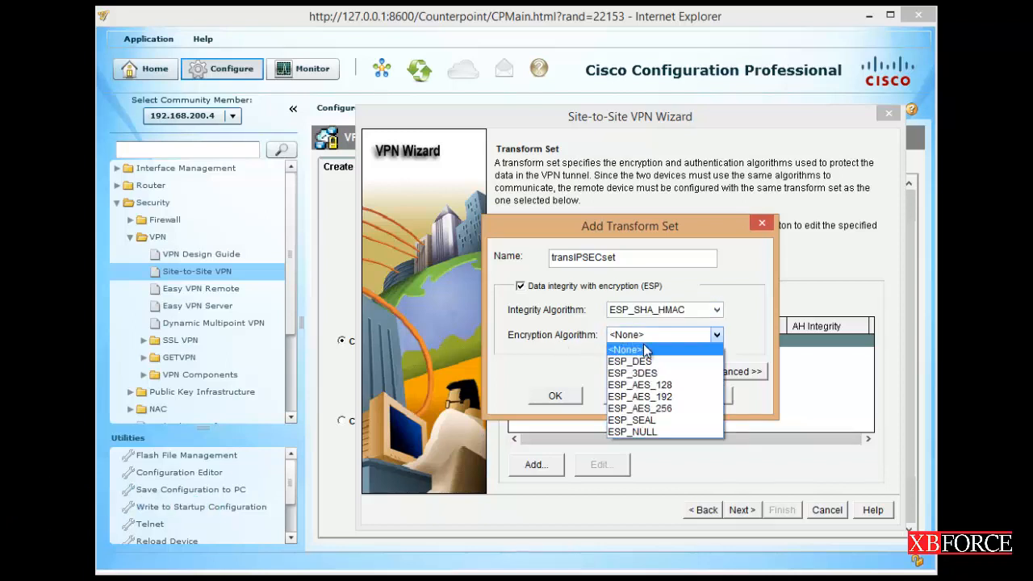
pyautogui.click(677, 407)
pyautogui.click(716, 335)
pyautogui.click(668, 409)
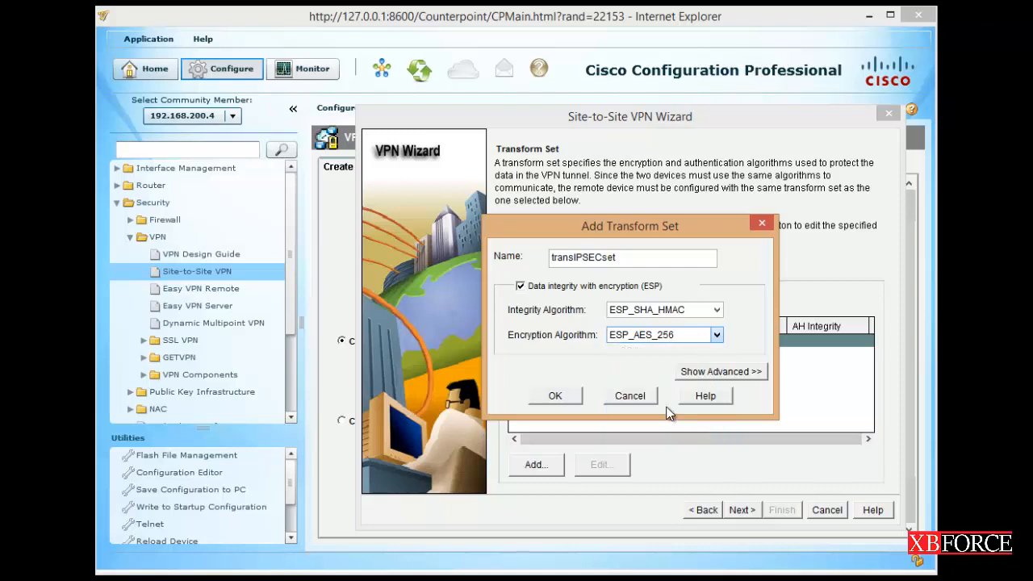
pyautogui.click(731, 379)
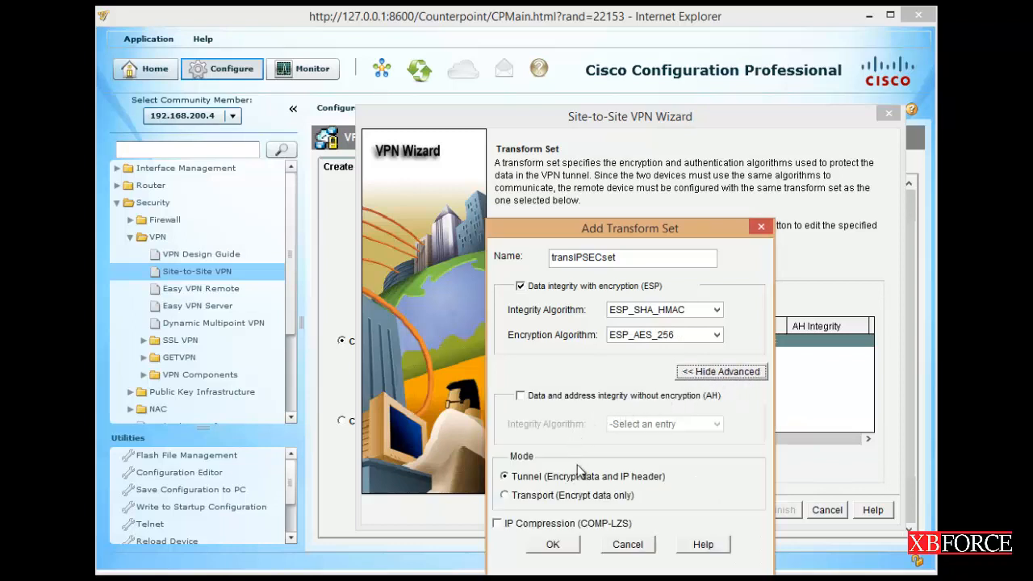
pyautogui.click(564, 546)
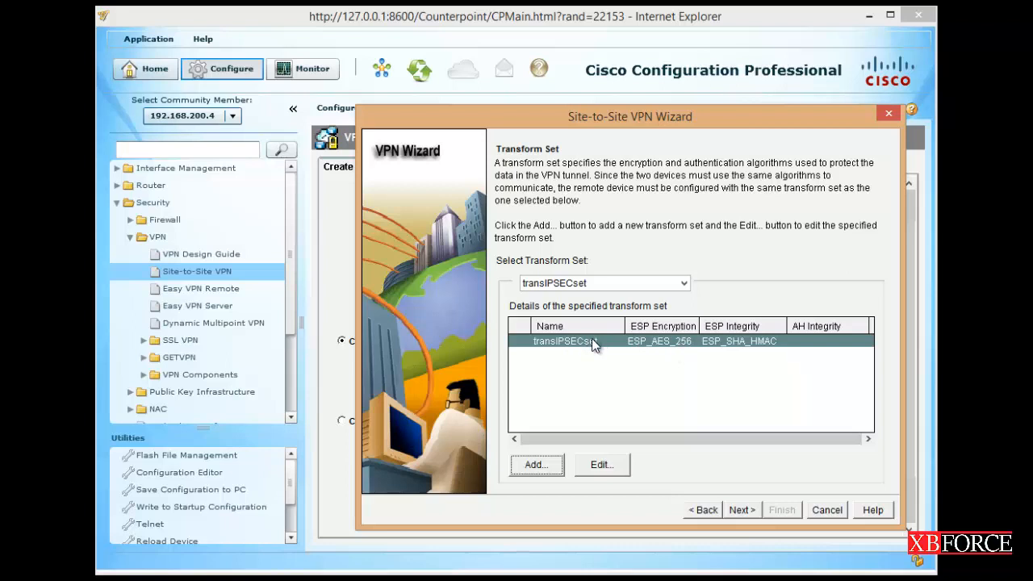
# - Switch to Cisco CP Default Transform Set, reselect transIPSECset and proceed to the traffic to protect
pyautogui.click(676, 284)
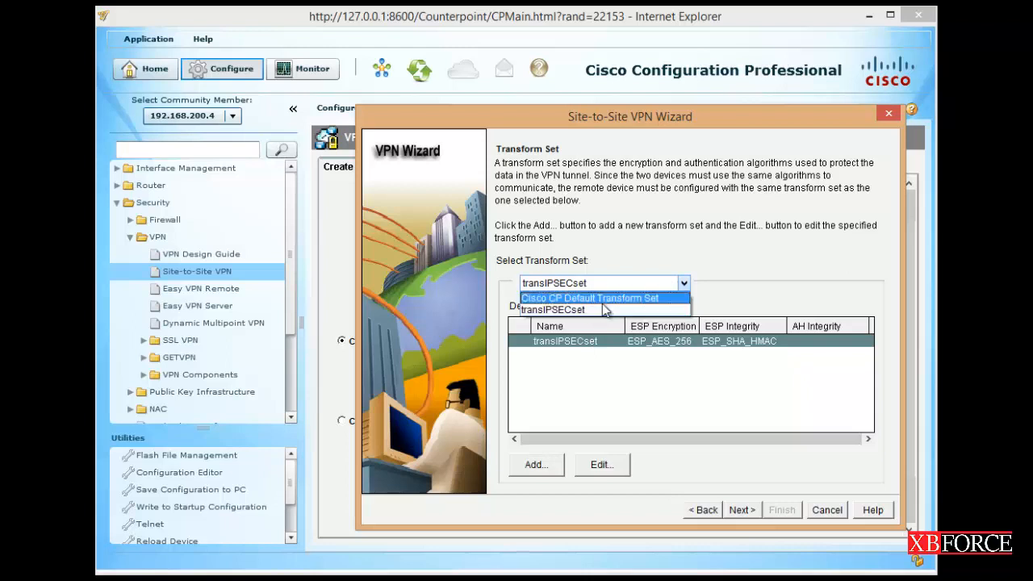
pyautogui.click(615, 299)
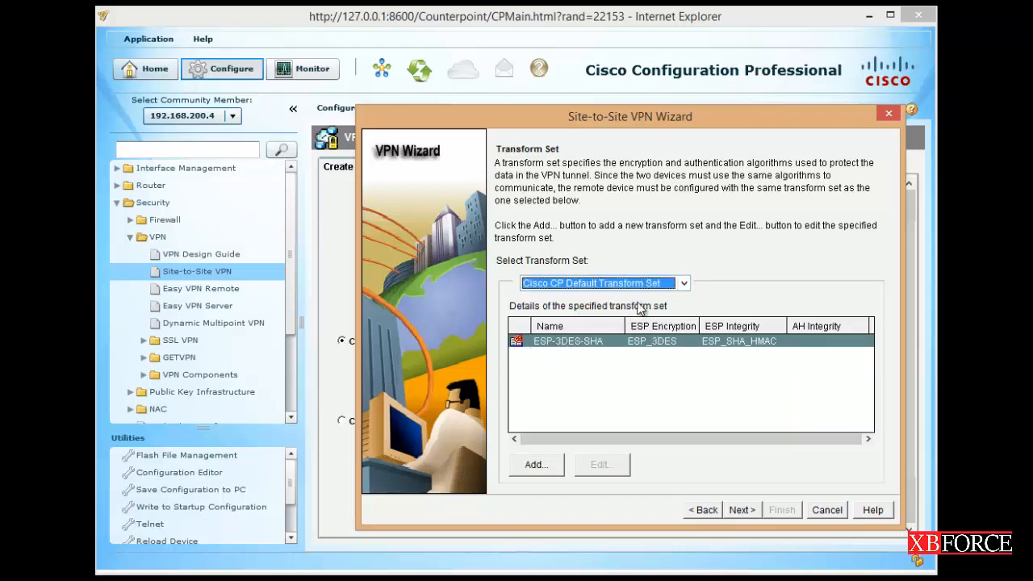
pyautogui.click(646, 284)
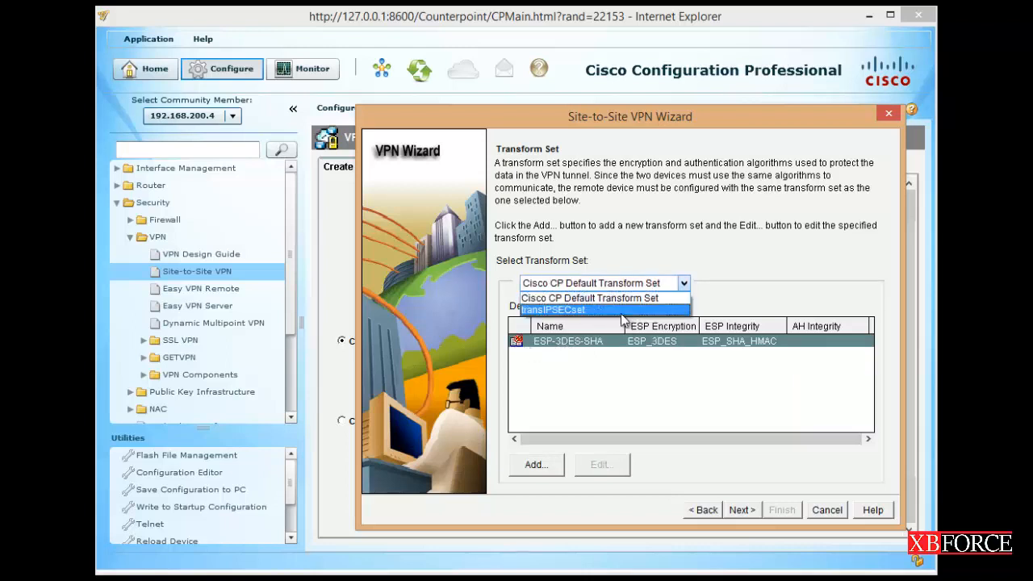
pyautogui.click(621, 312)
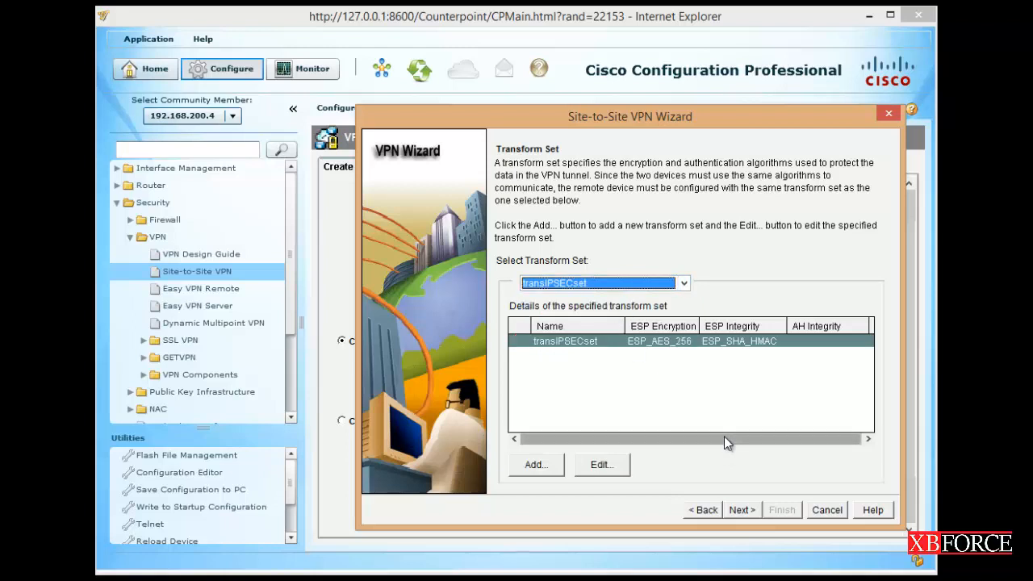
pyautogui.click(752, 510)
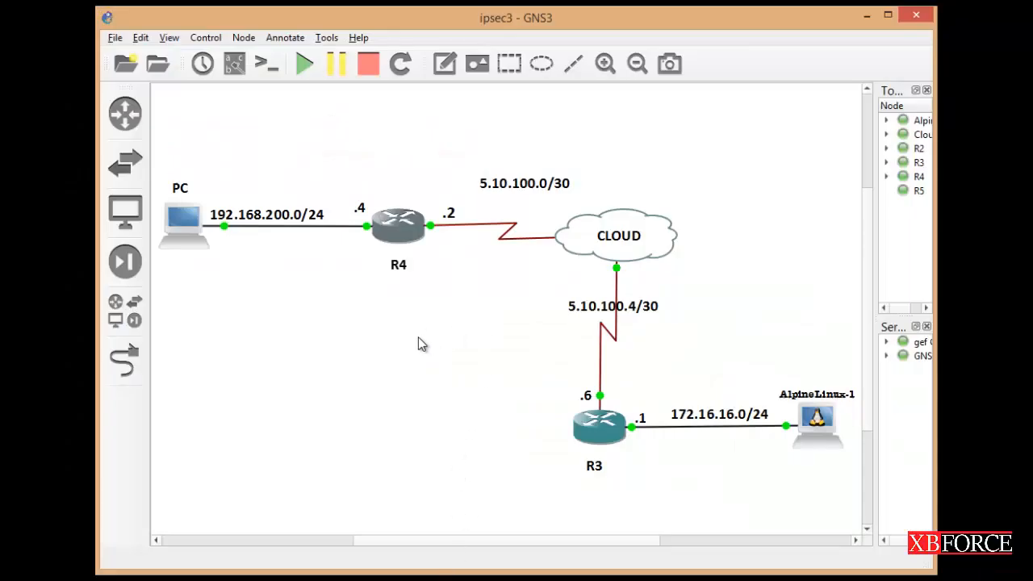
# - Move the 192.168.200.0/24 and 172.16.16.0/24 labels below their links in the GNS3 topology
pyautogui.moveTo(283, 222); pyautogui.dragTo(281, 245)
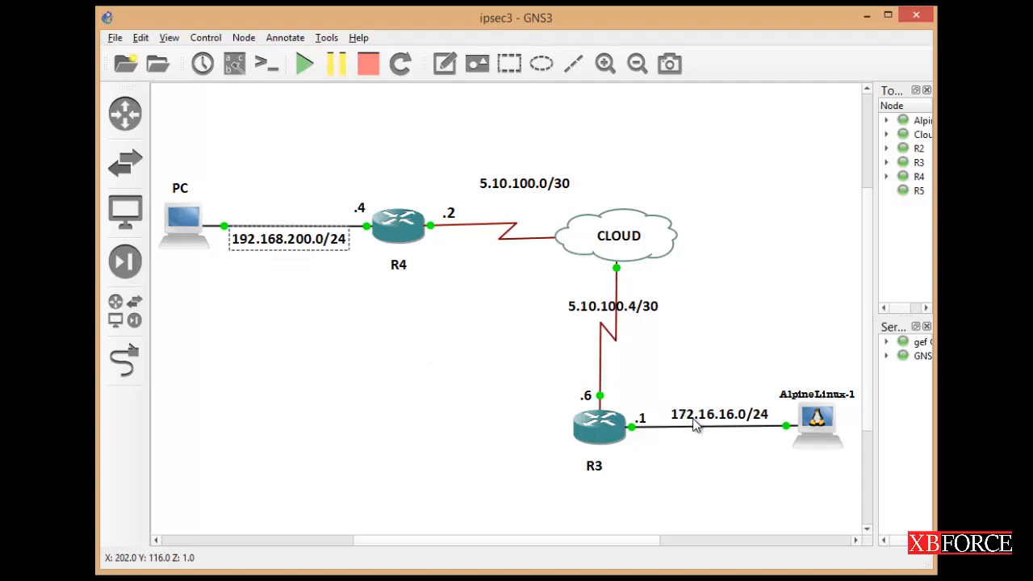
pyautogui.moveTo(742, 425); pyautogui.dragTo(737, 448)
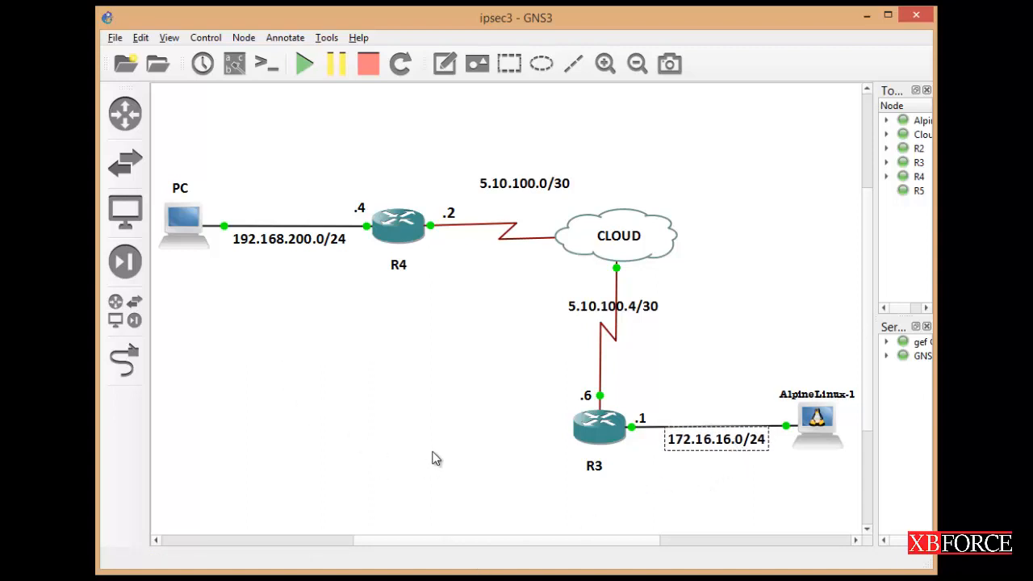
# - Return to the wizard in Cisco Configuration Professional and set the local network to 192.168.200.0 with a 24-bit subnet mask
pyautogui.moveTo(448, 577)
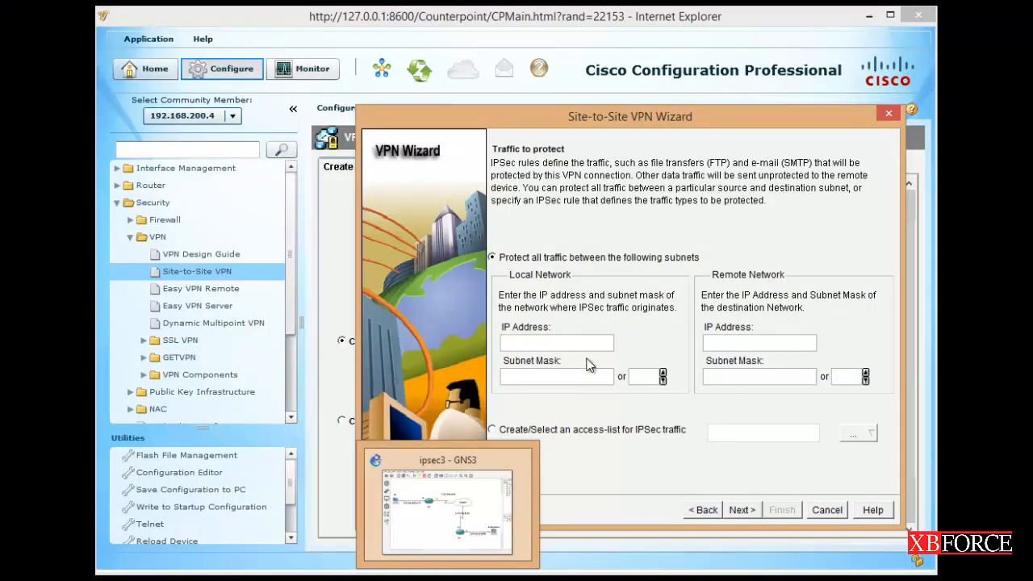
pyautogui.click(548, 341)
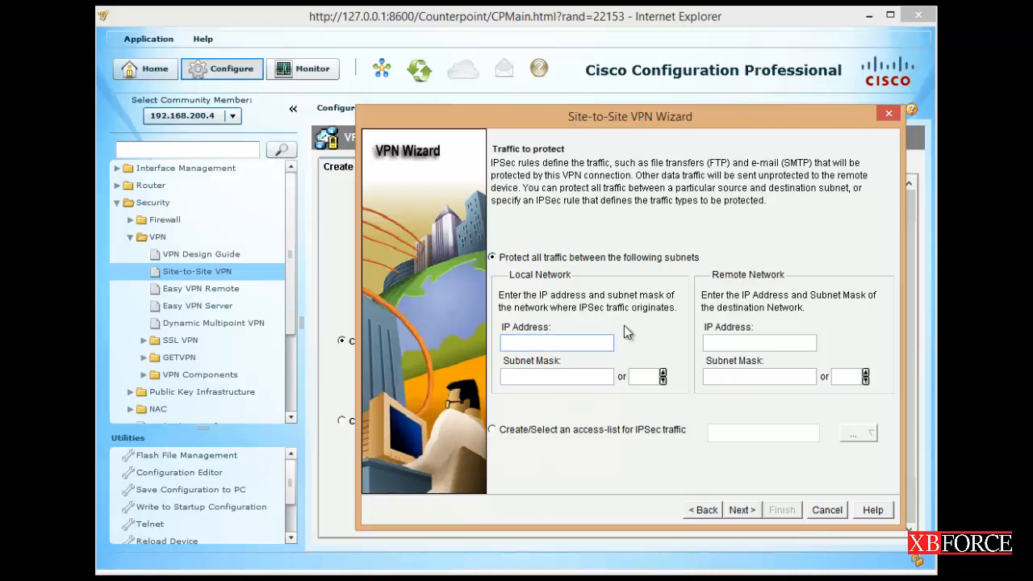
pyautogui.write('192.168.200.0')
pyautogui.click(650, 377)
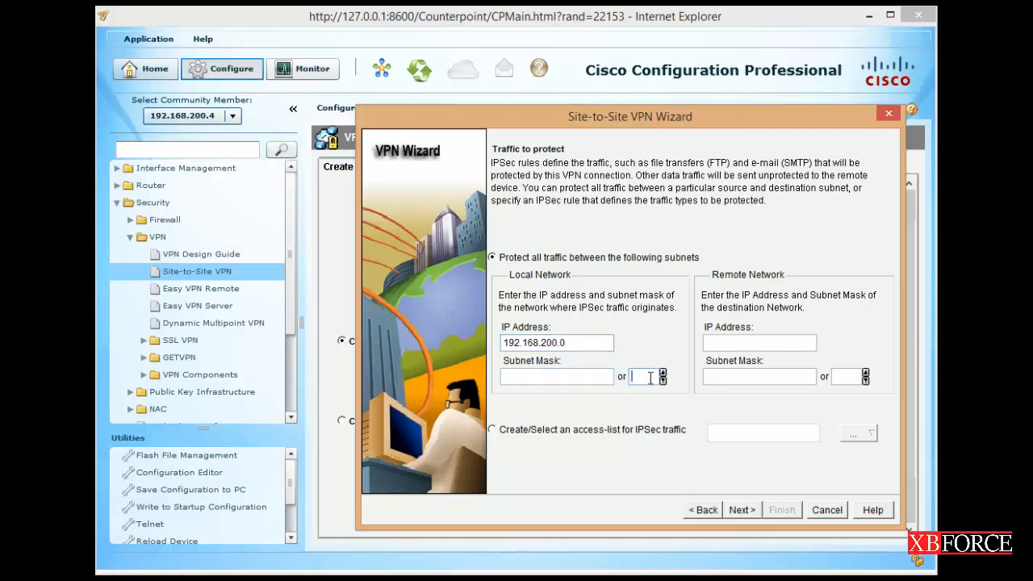
pyautogui.write('24')
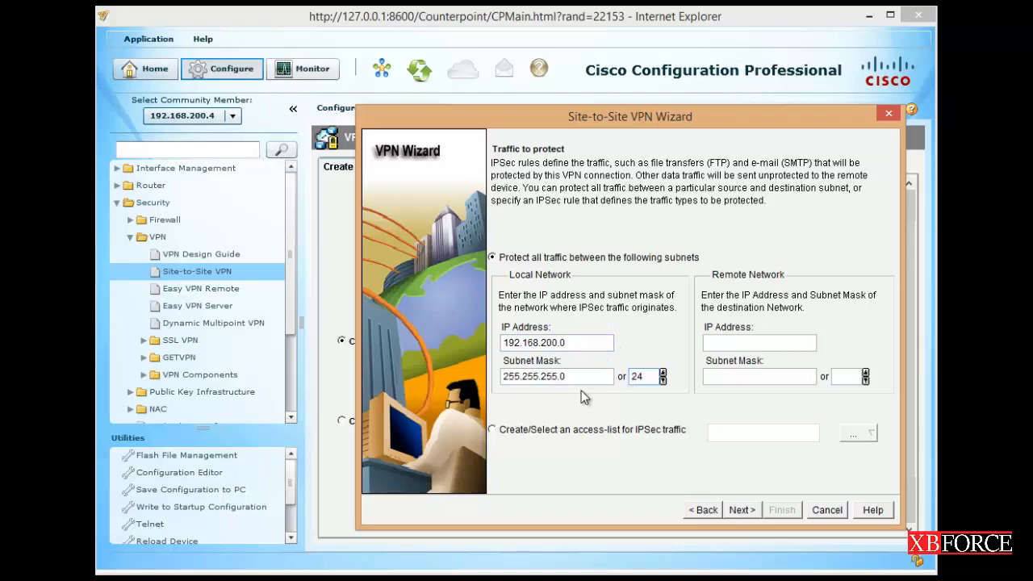
# - Set the remote network to 172.16.16.0 with subnet mask 255.255.255.0 and proceed to the configuration summary
pyautogui.click(713, 343)
pyautogui.write('172.16.')
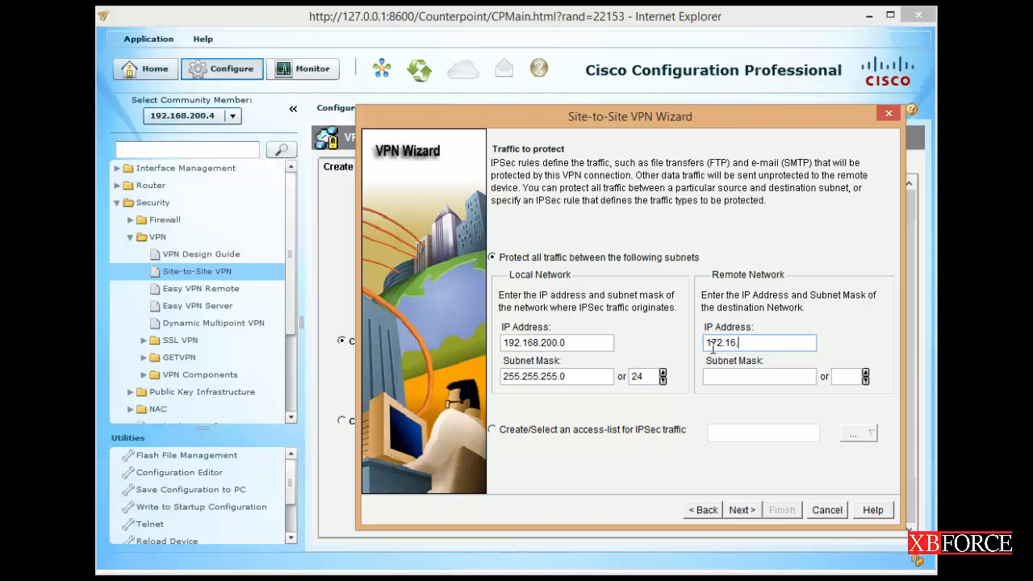
pyautogui.write('16.0')
pyautogui.click(731, 375)
pyautogui.write('255.25')
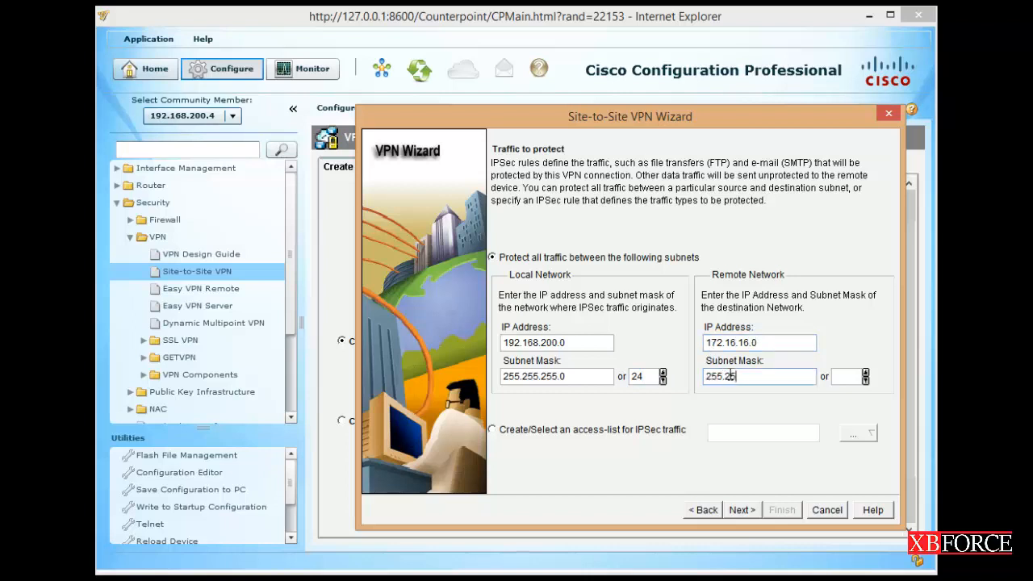
pyautogui.write('5.255.0')
pyautogui.click(741, 510)
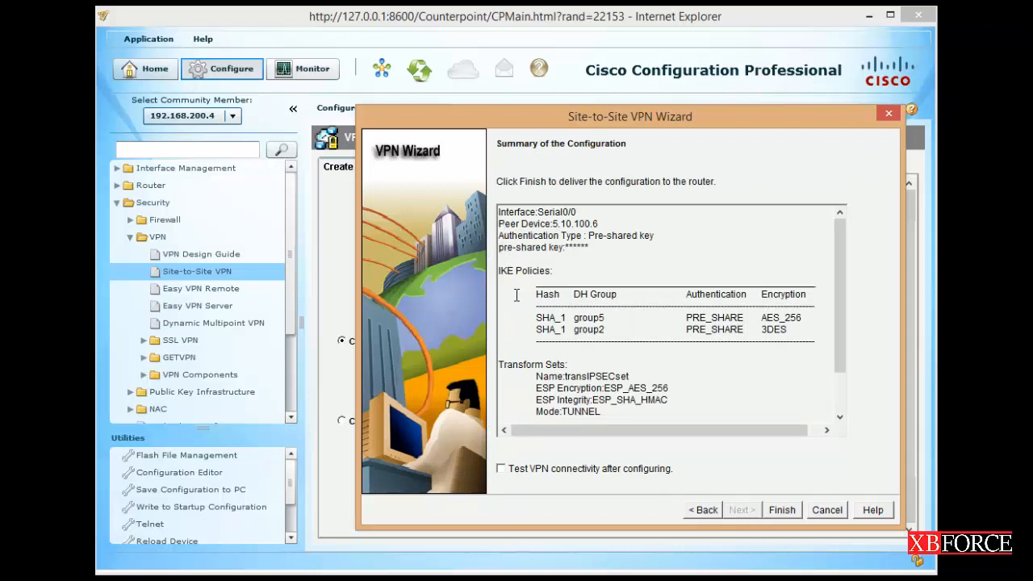
# - Review the configuration summary through to the IPSec rule and finish the wizard to preview the commands for delivery
pyautogui.scroll(-3, 517, 301)
pyautogui.scroll(3, 516, 301)
pyautogui.scroll(-1, 699, 403)
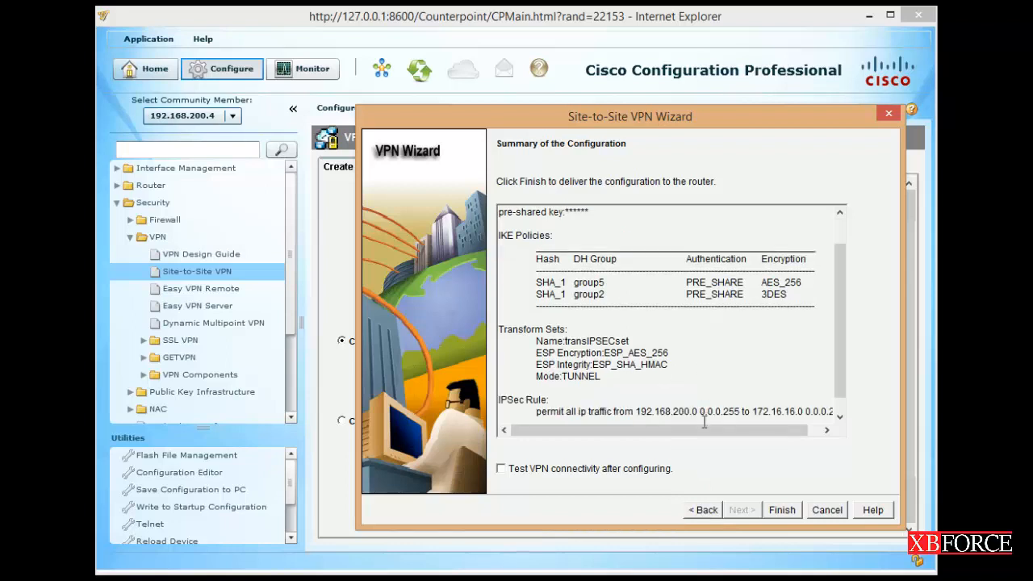
pyautogui.scroll(1, 702, 429)
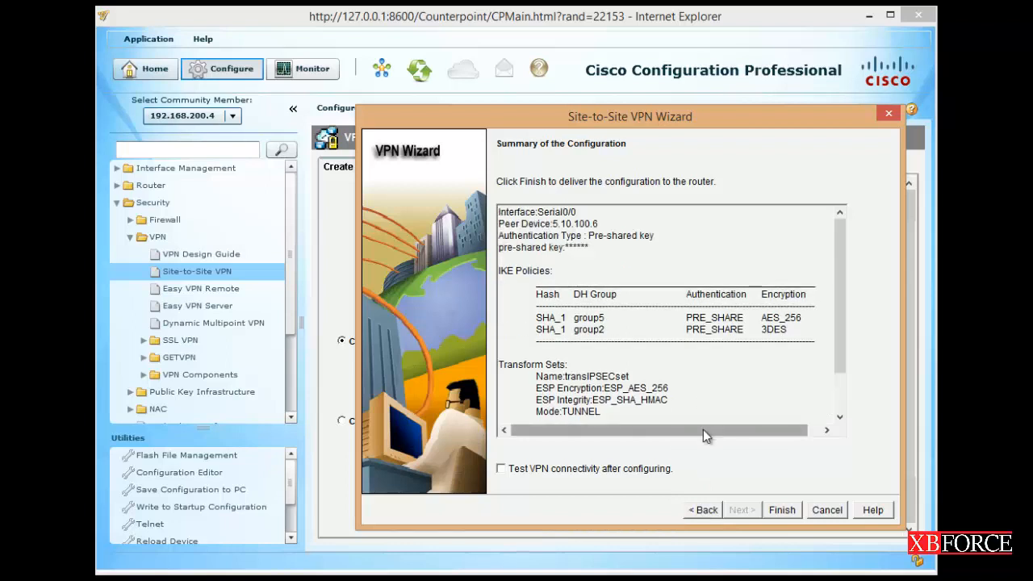
pyautogui.click(781, 510)
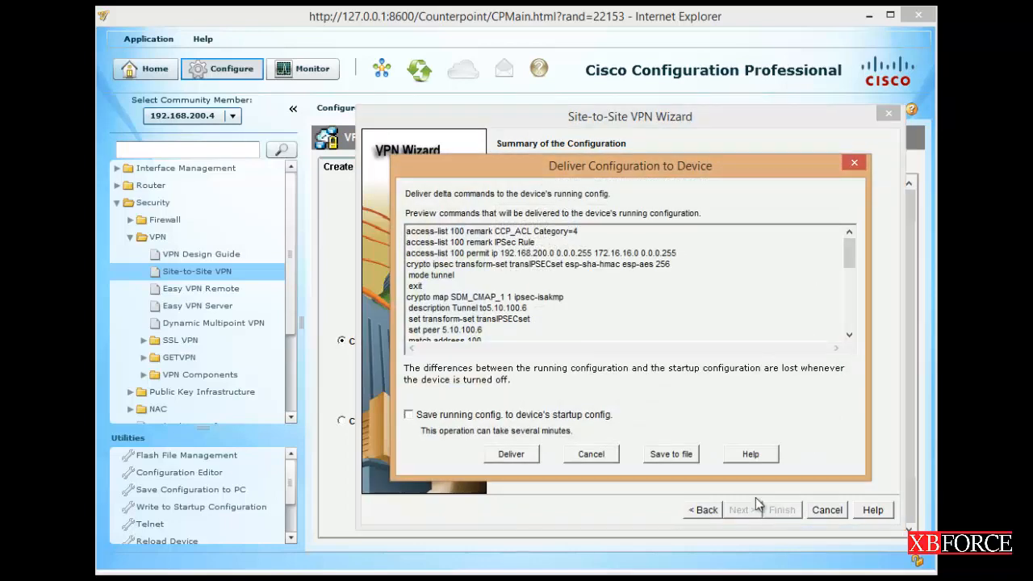
# - Save the previewed configuration commands to the Documents folder as CCP-CLI-May 3, 2019.txt
pyautogui.click(655, 457)
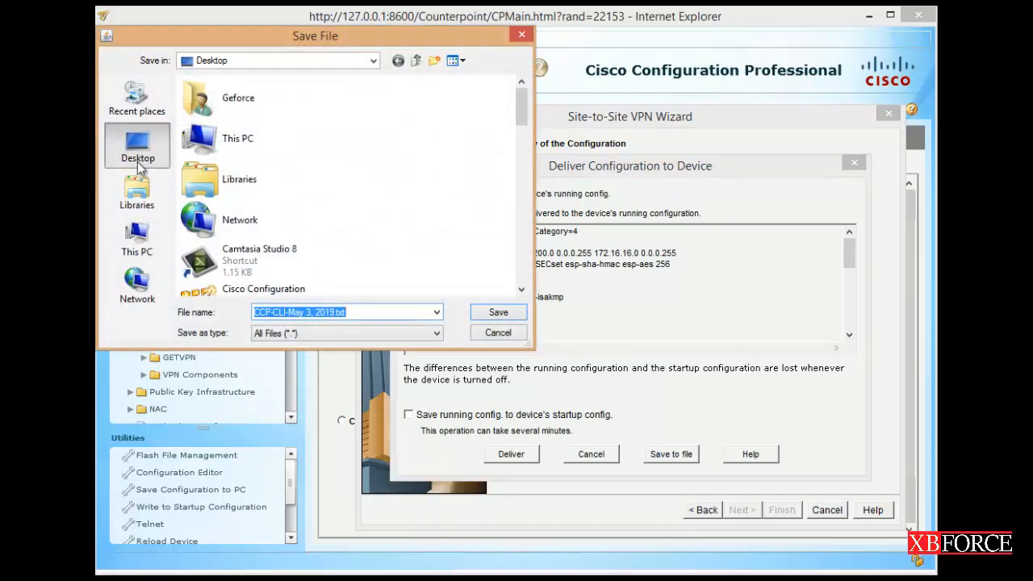
pyautogui.click(155, 206)
pyautogui.doubleClick(232, 102)
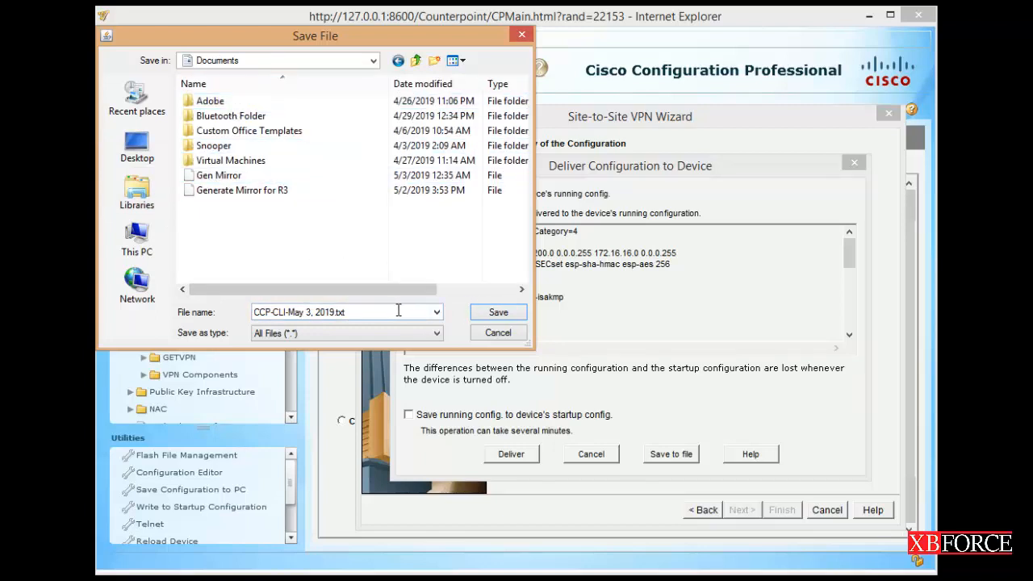
pyautogui.click(494, 312)
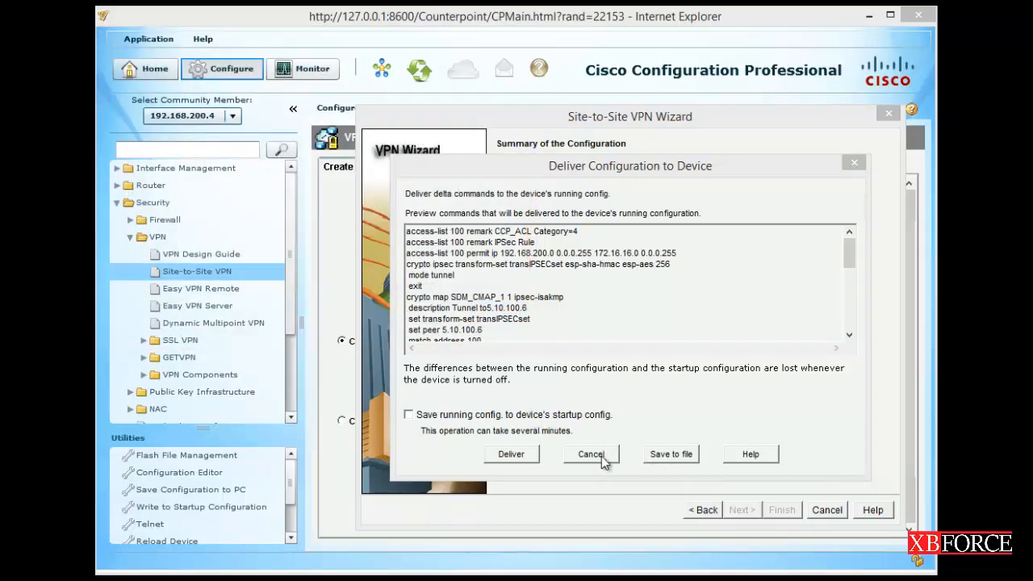
# - Deliver the VPN commands to the router's running configuration without saving them to the startup configuration, and close the delivery status
pyautogui.click(409, 416)
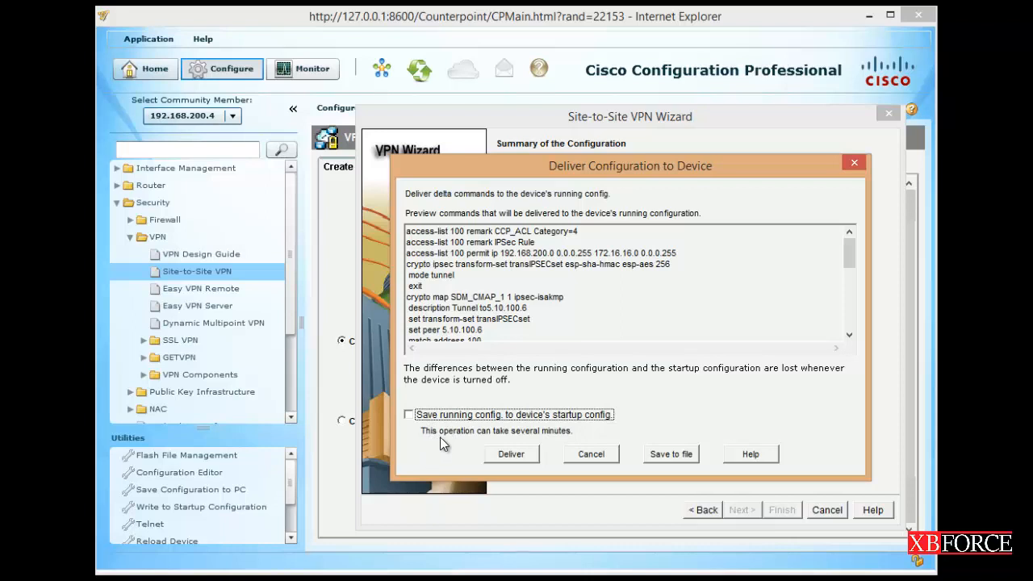
pyautogui.click(525, 455)
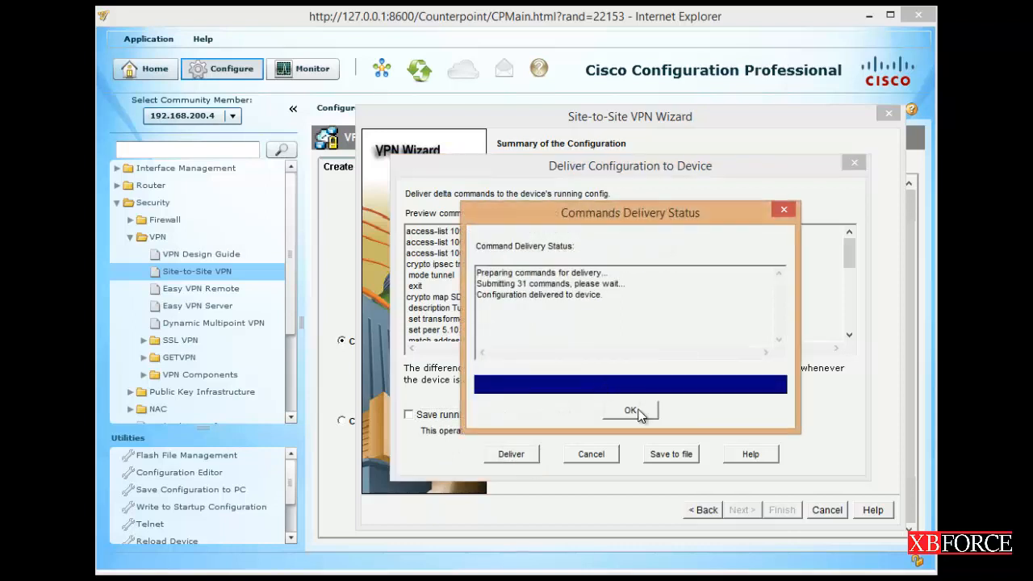
pyautogui.click(633, 411)
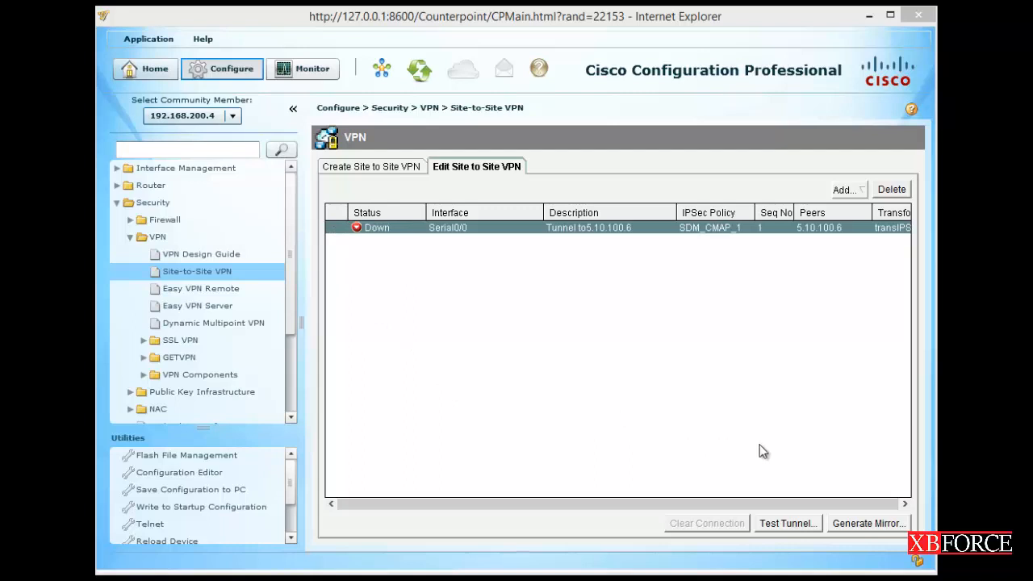
# - Generate the mirror configuration for peer 5.10.100.6, examine its ISAKMP key line, IPSec access rule and crypto map, and close it
pyautogui.click(859, 534)
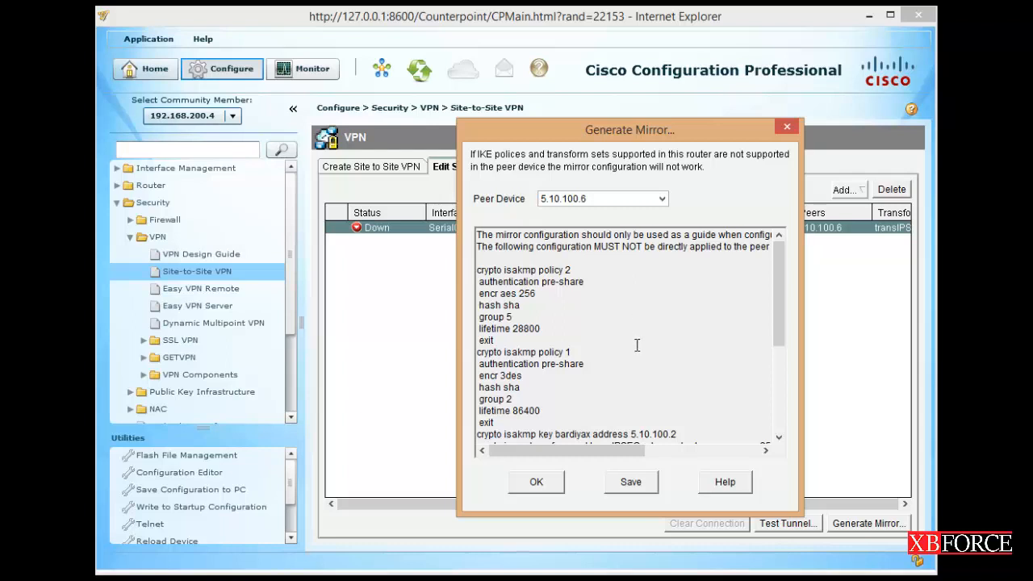
pyautogui.scroll(-1, 638, 347)
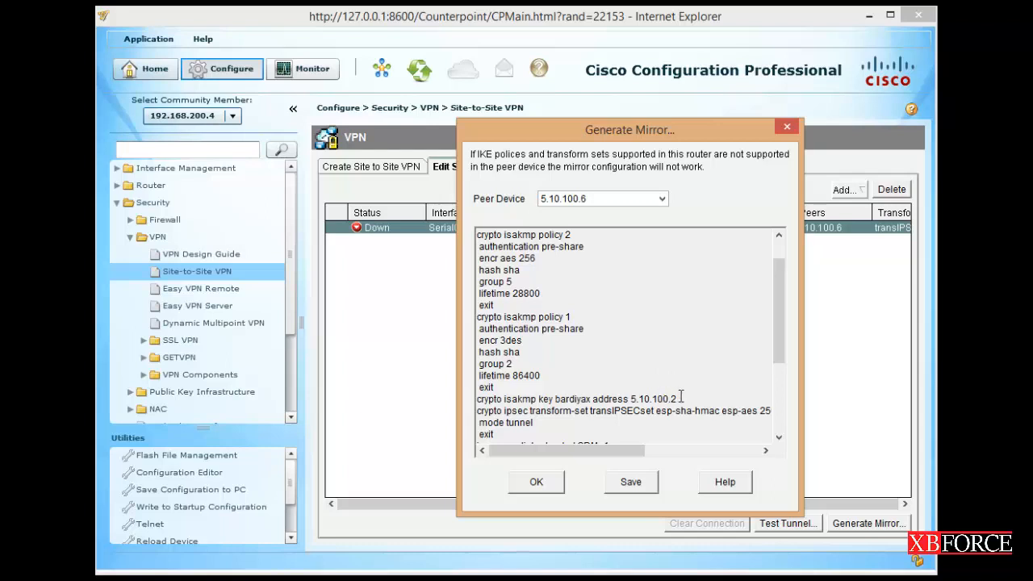
pyautogui.moveTo(678, 399); pyautogui.dragTo(474, 406)
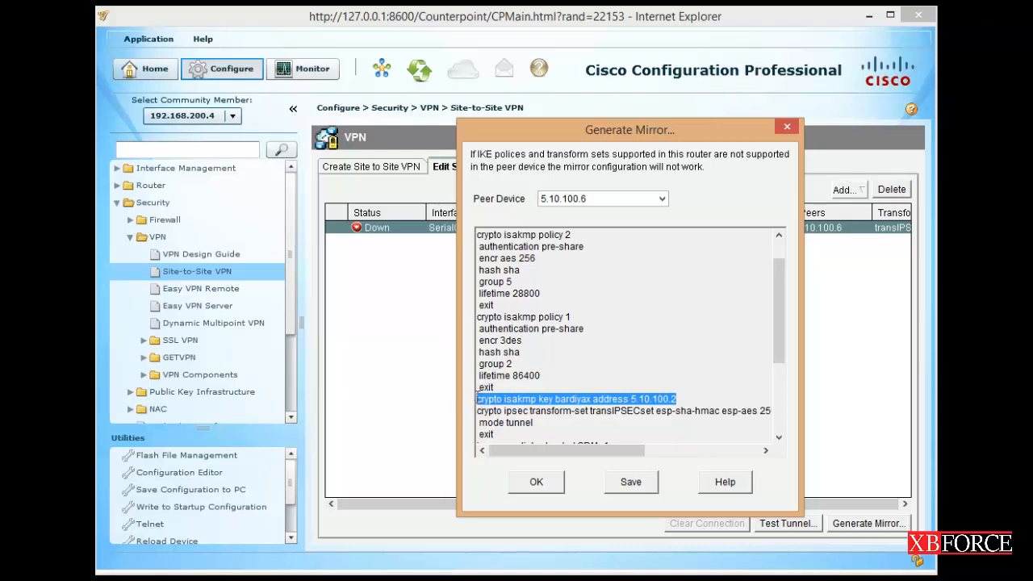
pyautogui.scroll(-2, 520, 393)
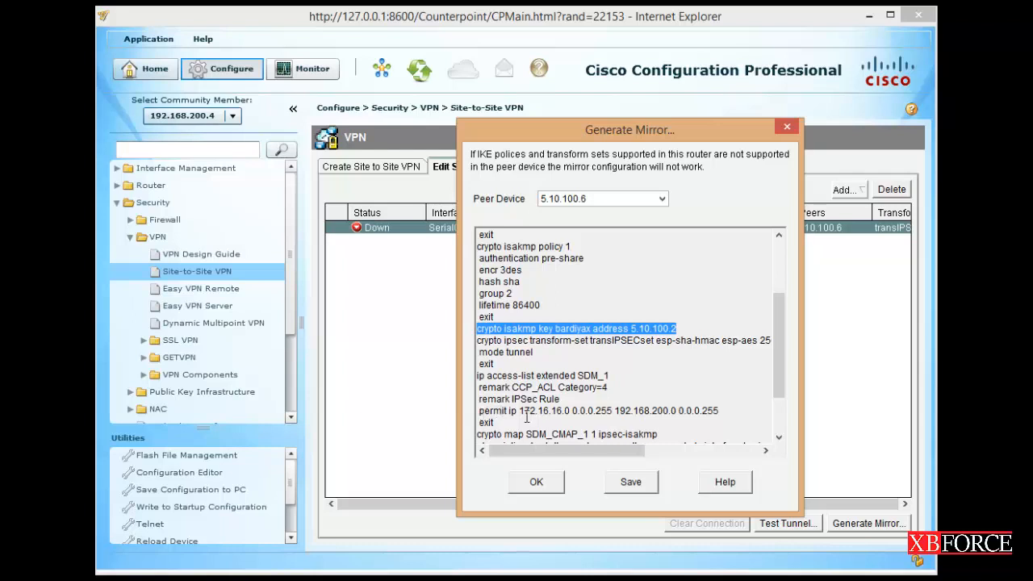
pyautogui.moveTo(521, 412); pyautogui.dragTo(609, 414)
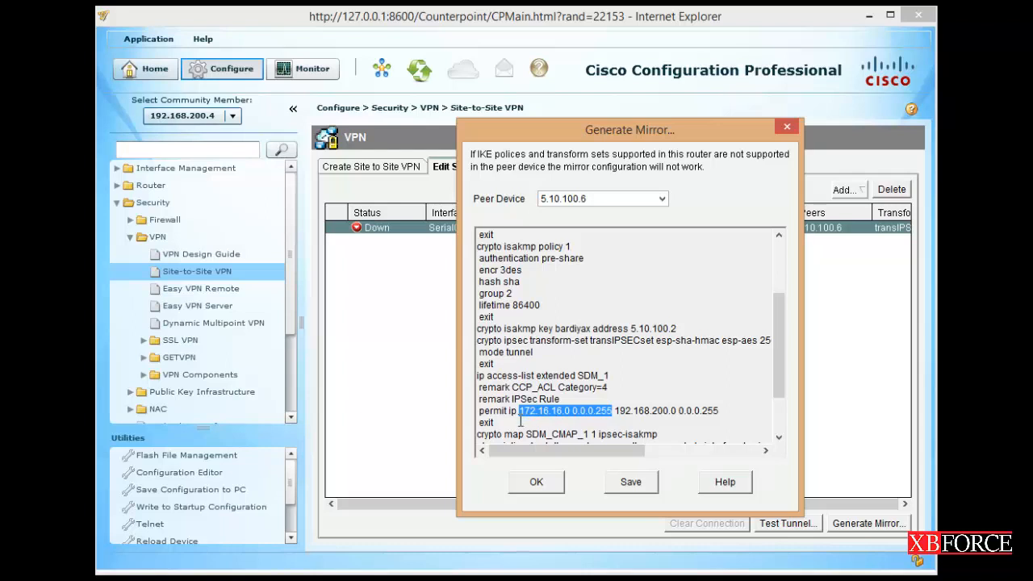
pyautogui.scroll(-2, 709, 425)
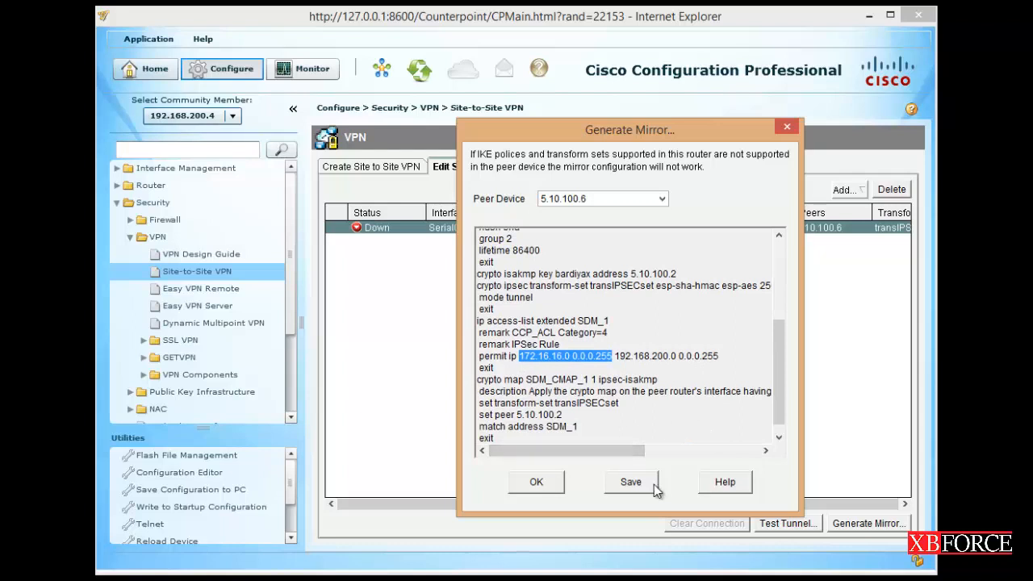
pyautogui.click(537, 484)
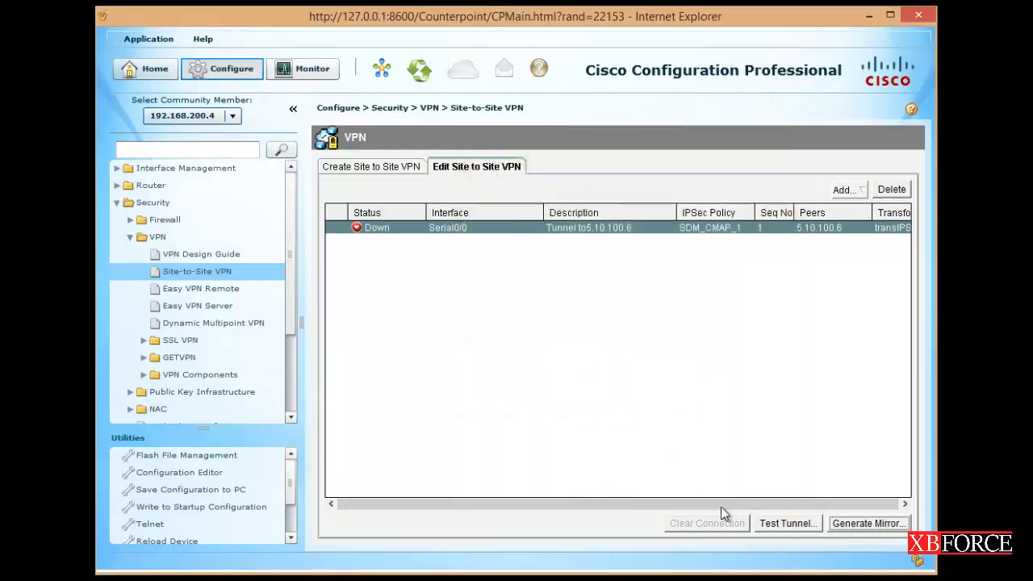